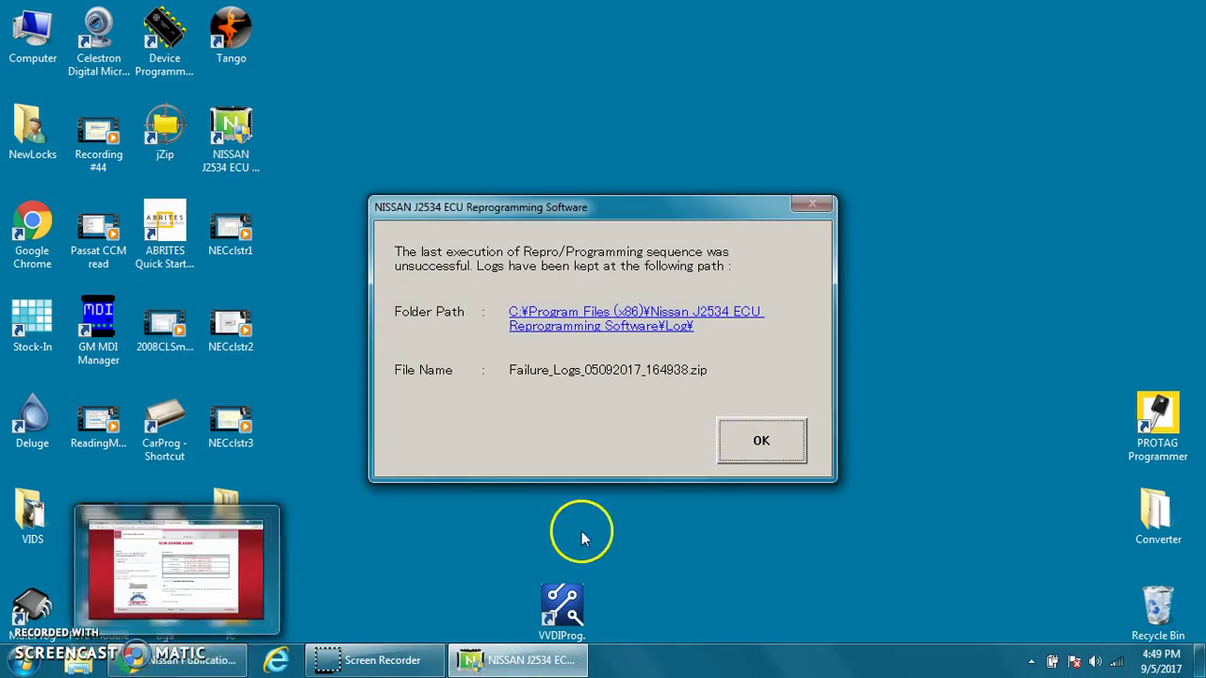
Dismiss the failed-run log notice to reach the V03.08.00.00 CAUTION screen.
{"action": "left_click", "coordinate": [759, 444]}
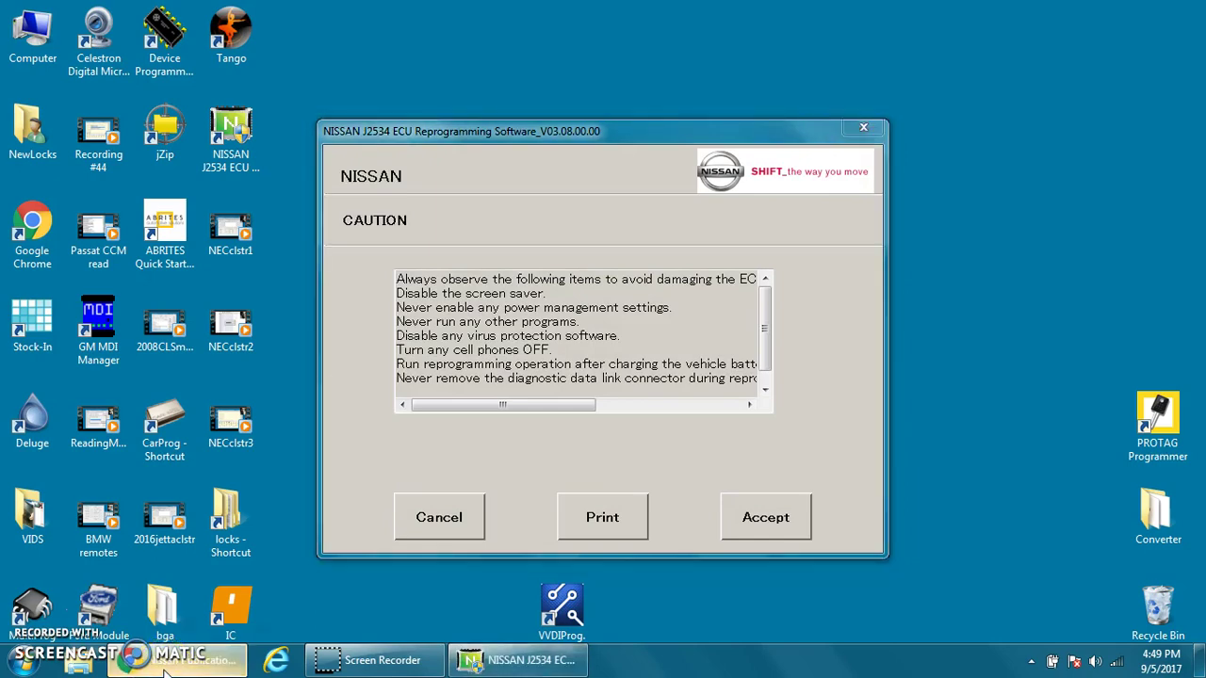
Bring the Chrome ECM Downloads page listing 31000 ZP41A and EA10C files to the front.
{"action": "left_click", "coordinate": [165, 665]}
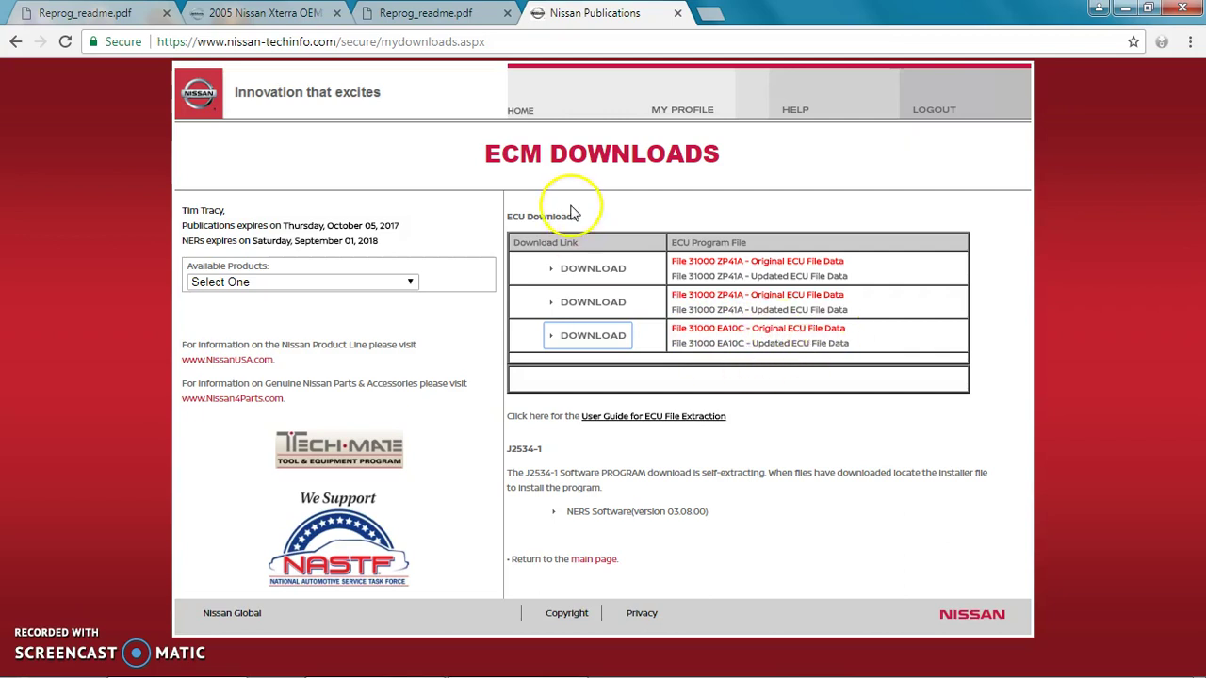
Review the 2005 Xterra OEM results for 31000EA10C and 31000ZP41A, then minimize Chrome.
{"action": "left_click", "coordinate": [269, 14]}
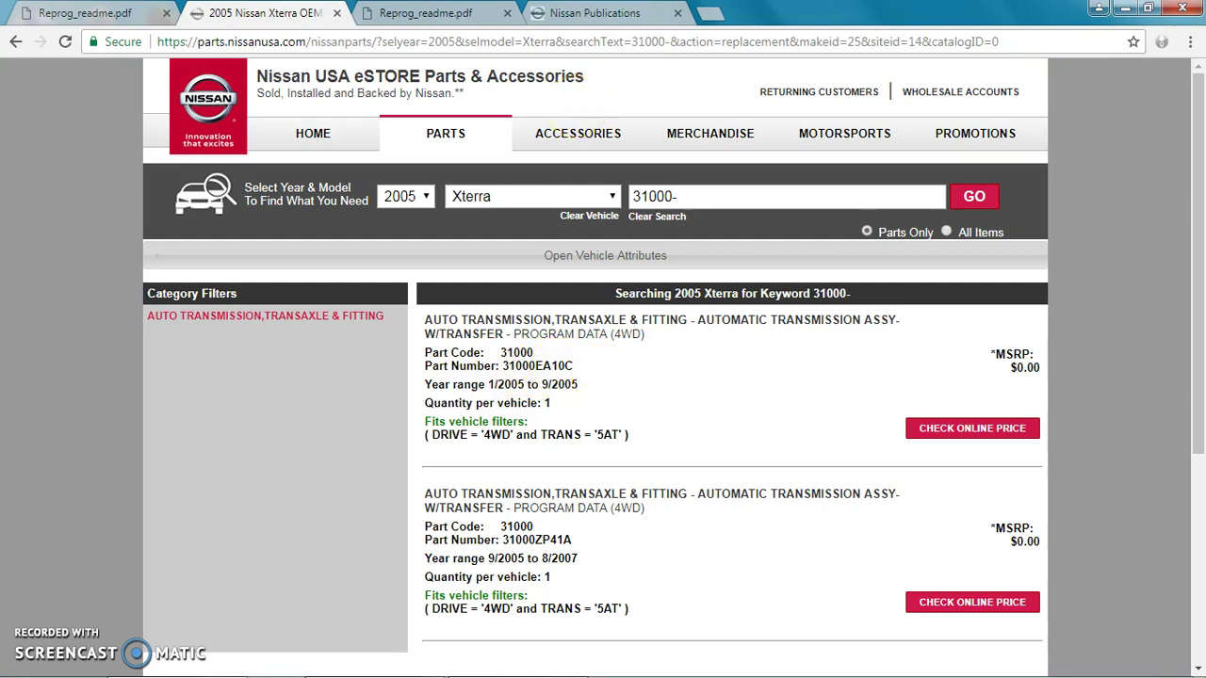
{"action": "left_click", "coordinate": [1126, 10]}
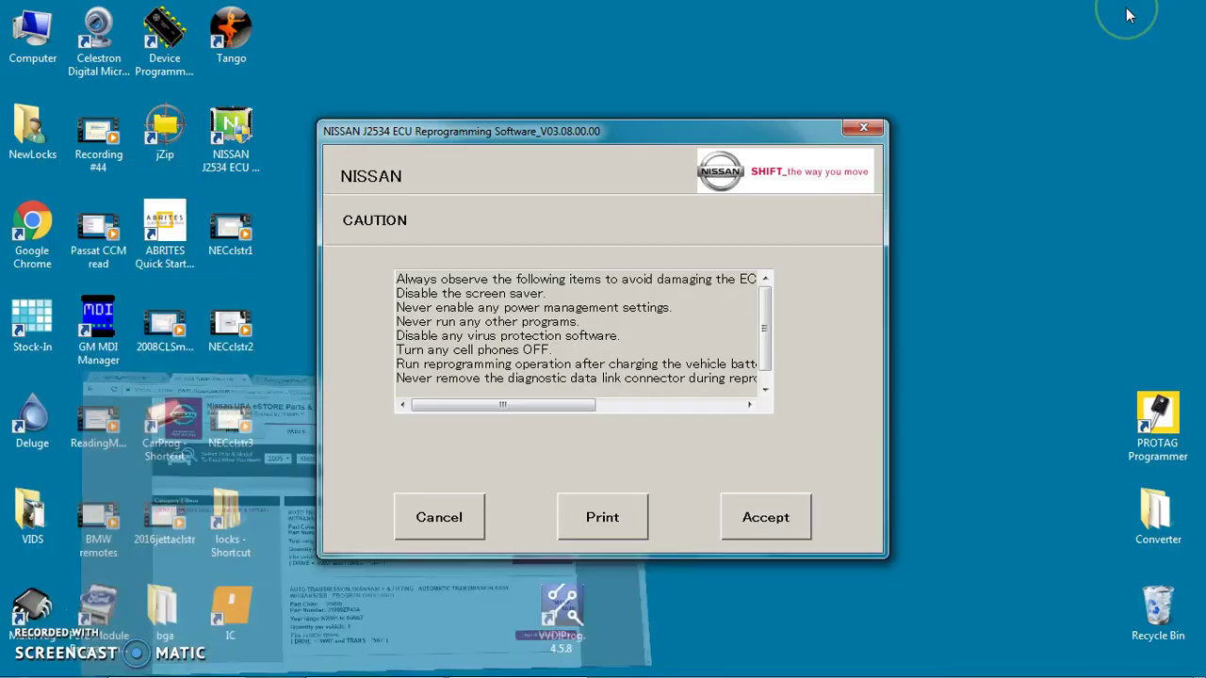
Accept the precautions and use the AVDI-PT 172286 pass-thru interface.
{"action": "left_click", "coordinate": [759, 521]}
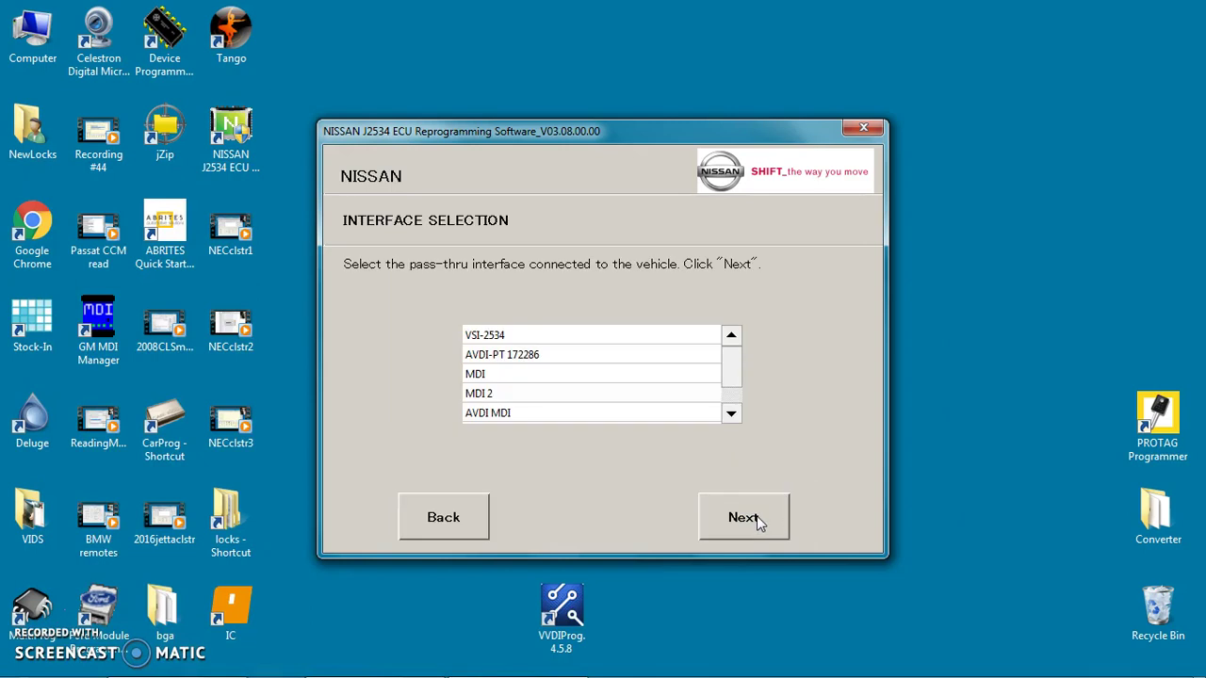
{"action": "left_click", "coordinate": [521, 363]}
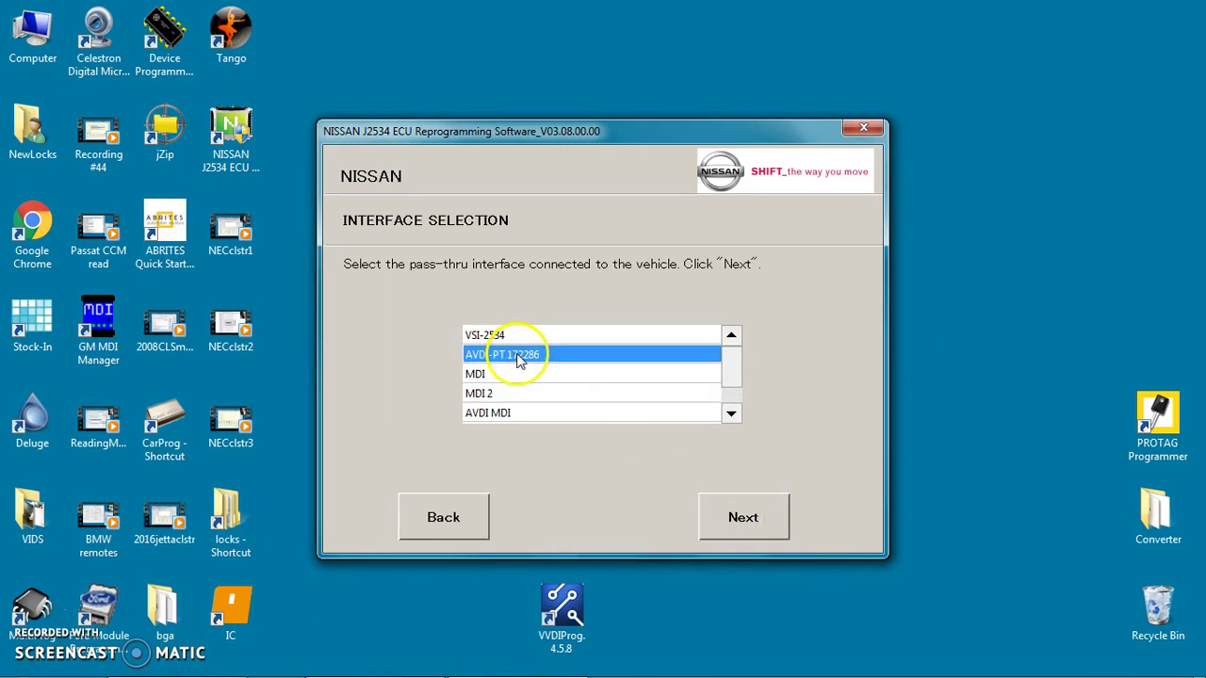
{"action": "left_click", "coordinate": [740, 518]}
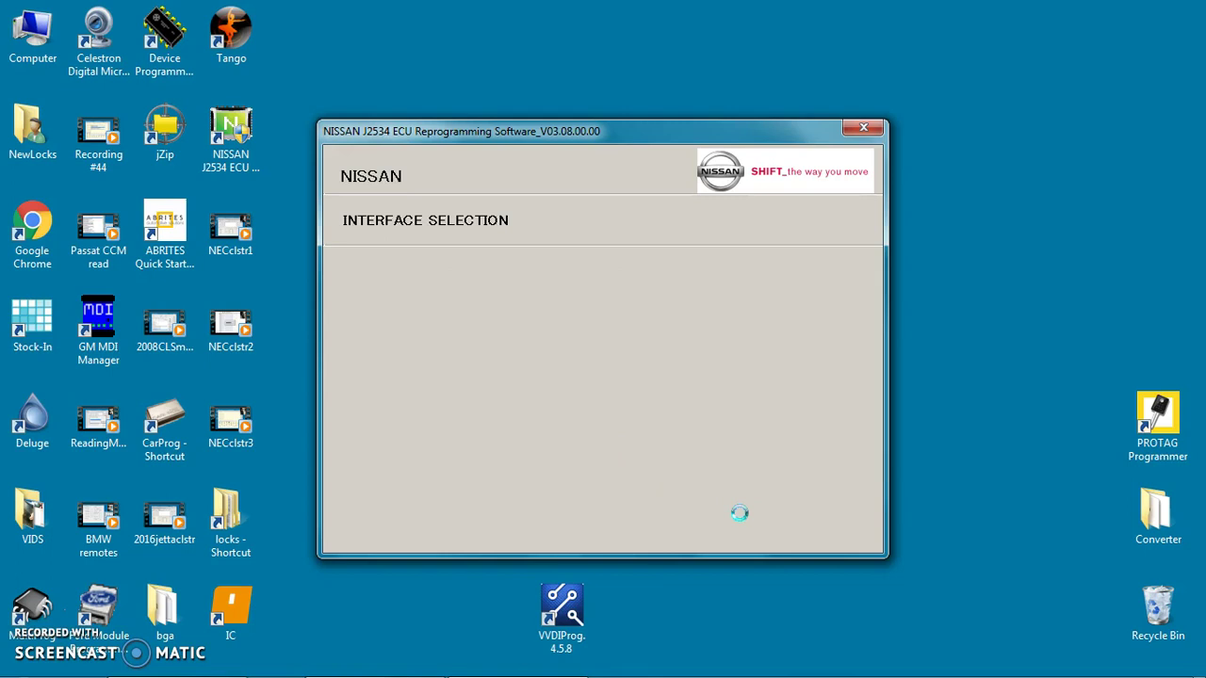
Choose the Programming function for the Transmission control module.
{"action": "left_click", "coordinate": [743, 518]}
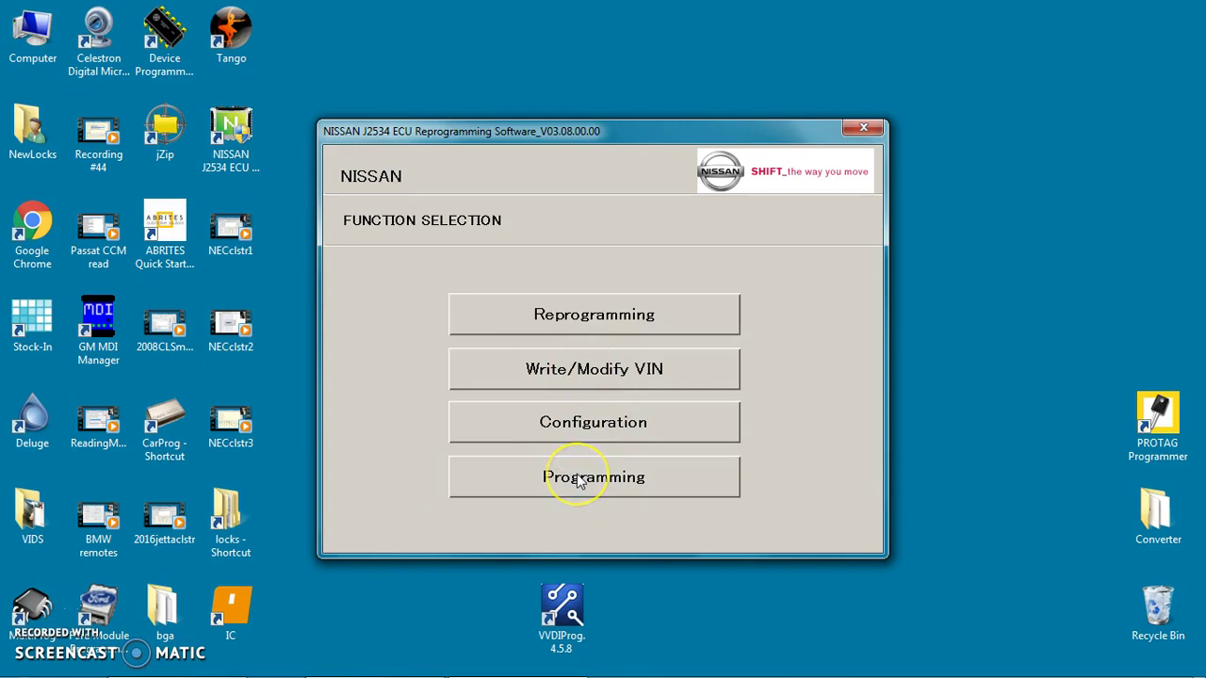
{"action": "left_click", "coordinate": [574, 478]}
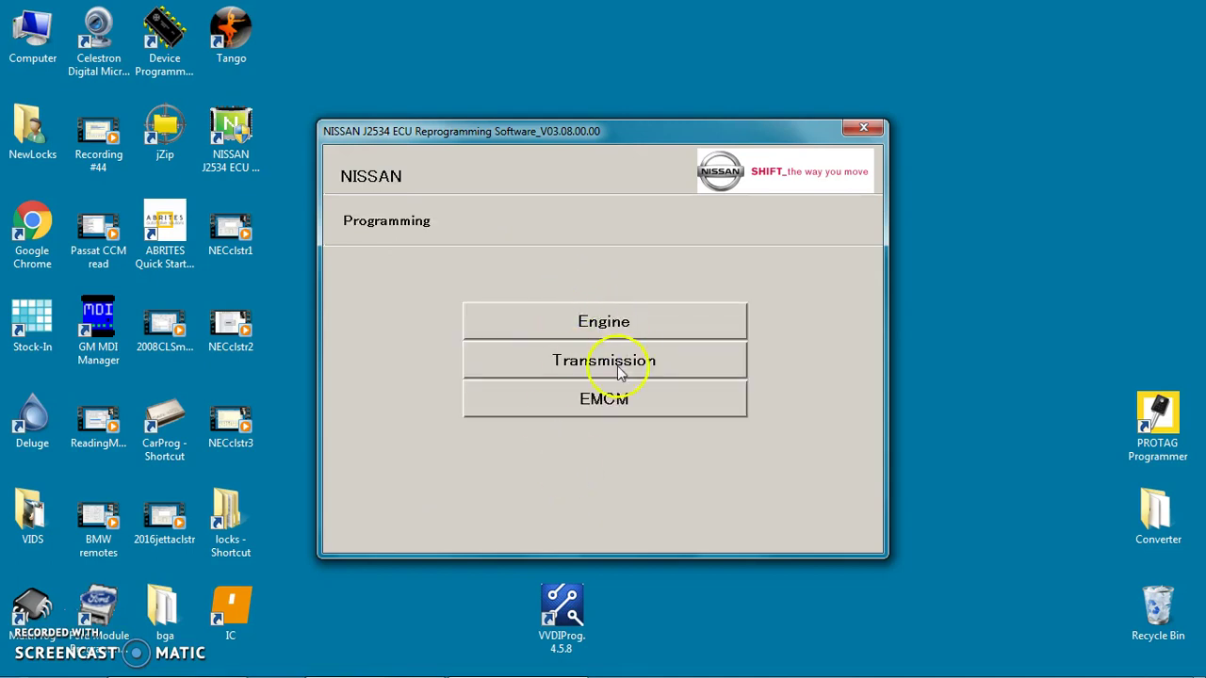
{"action": "left_click", "coordinate": [619, 367]}
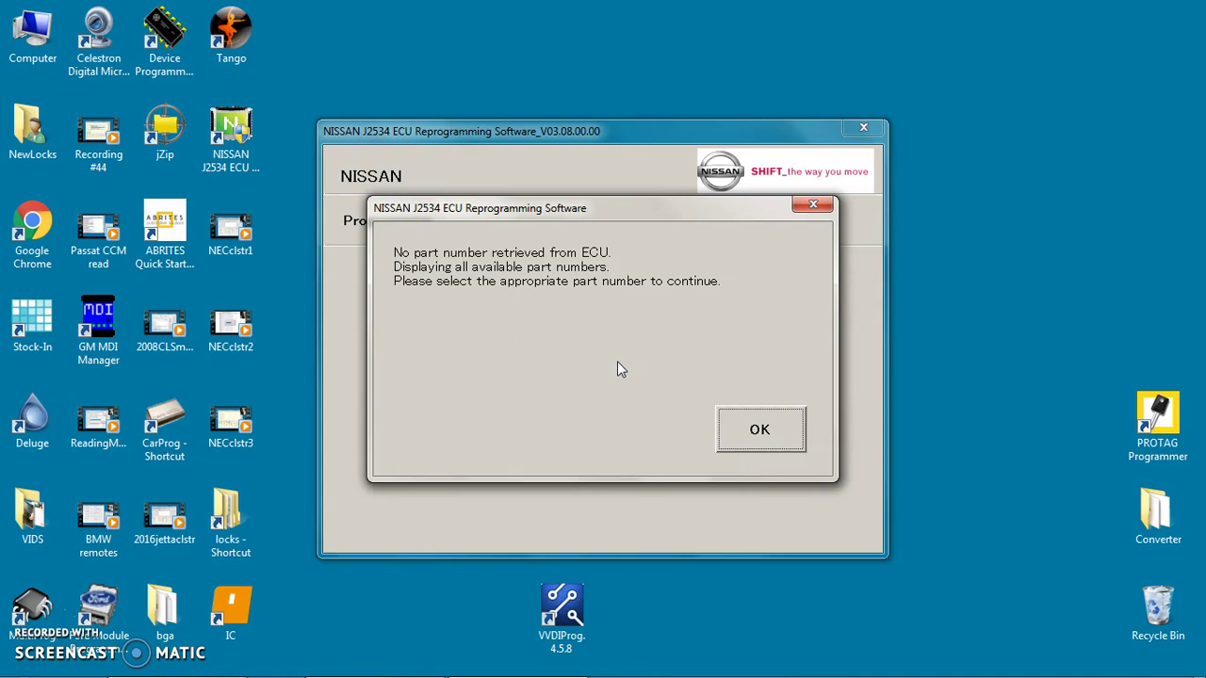
Acknowledge 'No part number retrieved from ECU' so all part numbers are listed.
{"action": "left_click", "coordinate": [776, 431]}
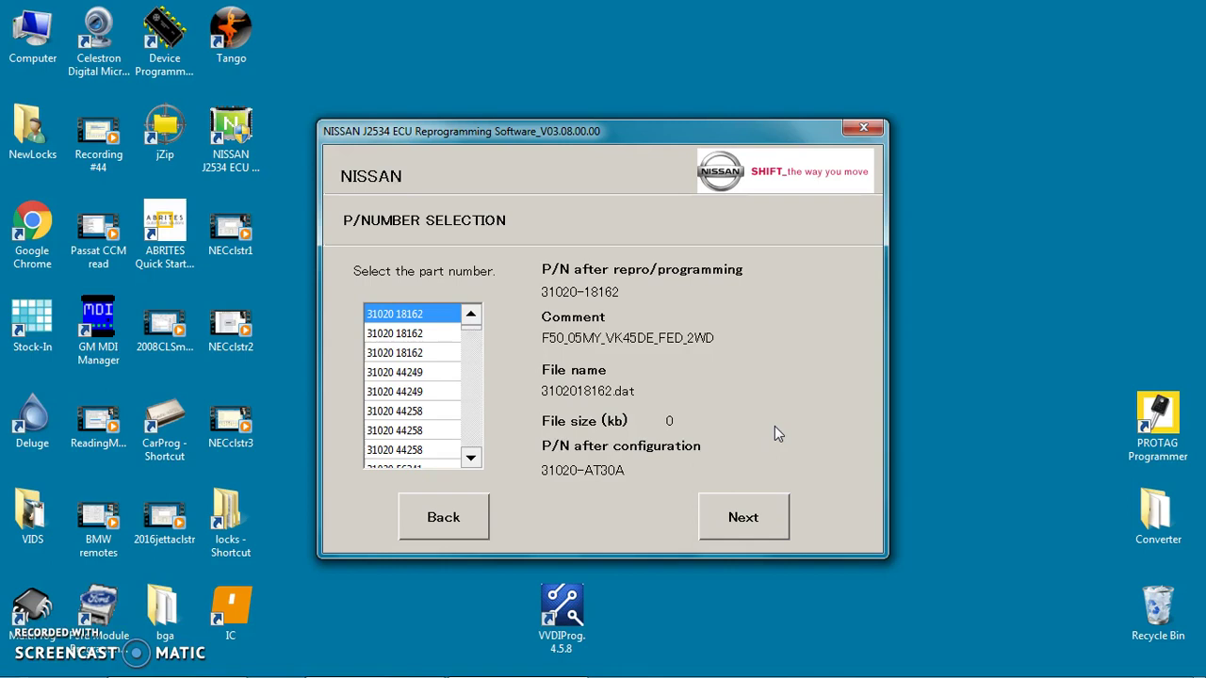
{"action": "left_click", "coordinate": [471, 459]}
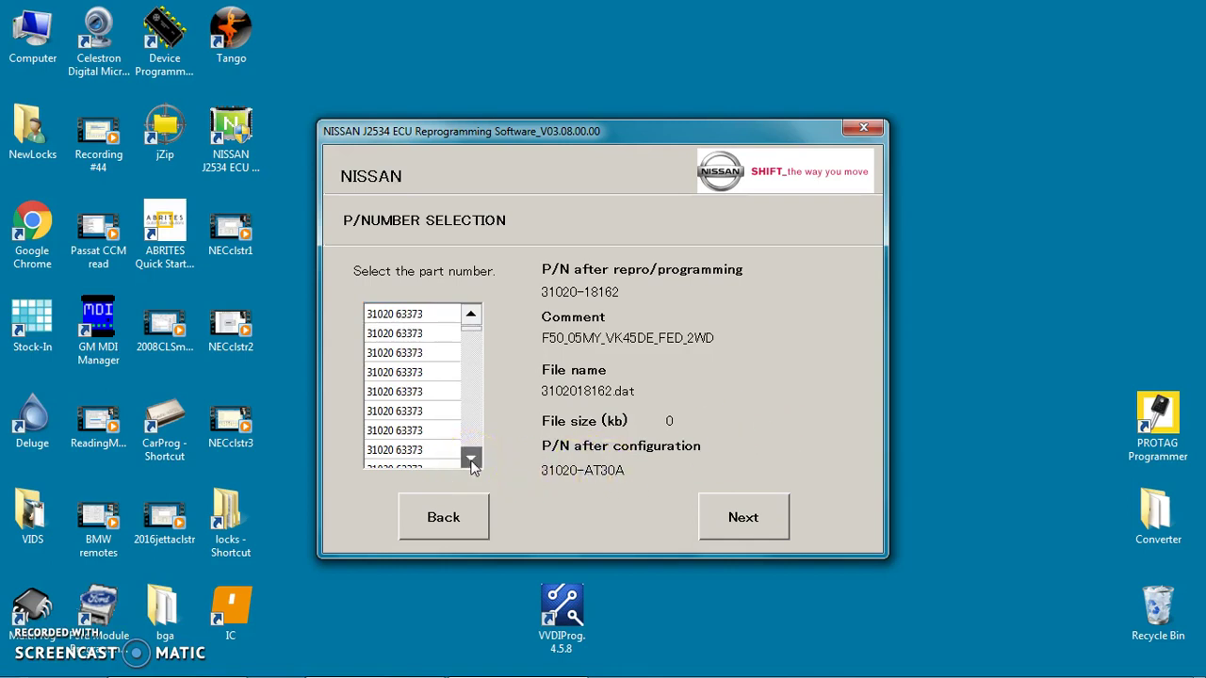
{"action": "left_click", "coordinate": [465, 336]}
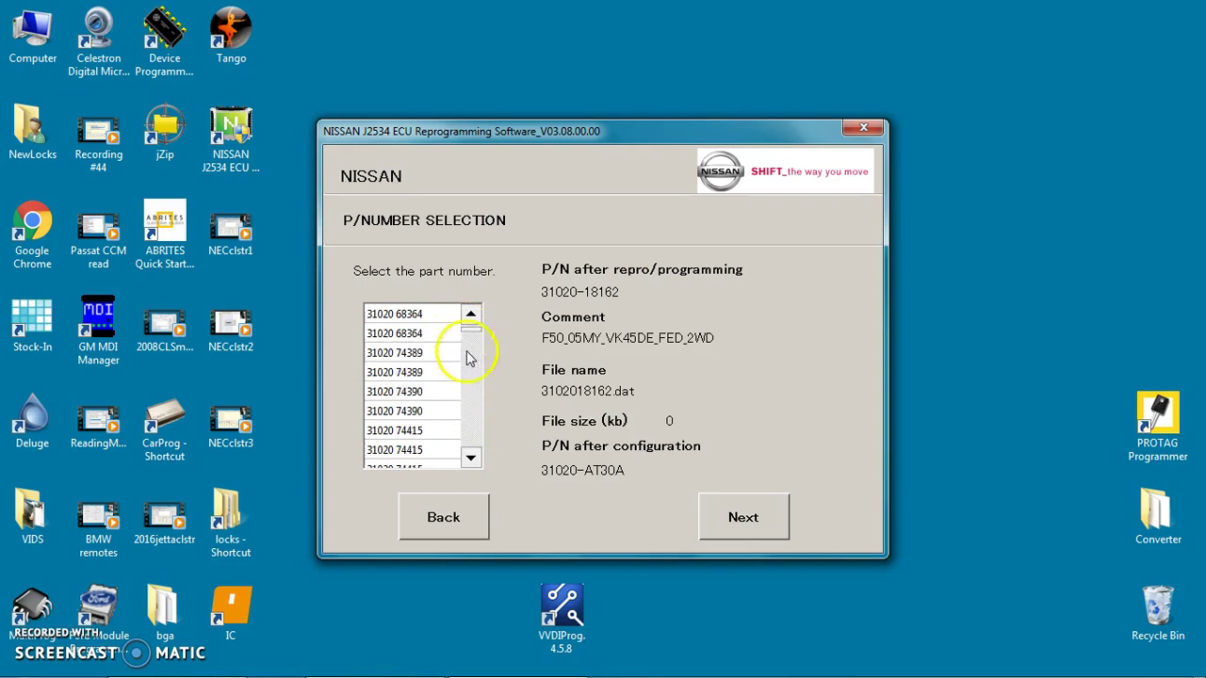
{"action": "left_click", "coordinate": [482, 436]}
{"action": "left_click", "coordinate": [471, 433]}
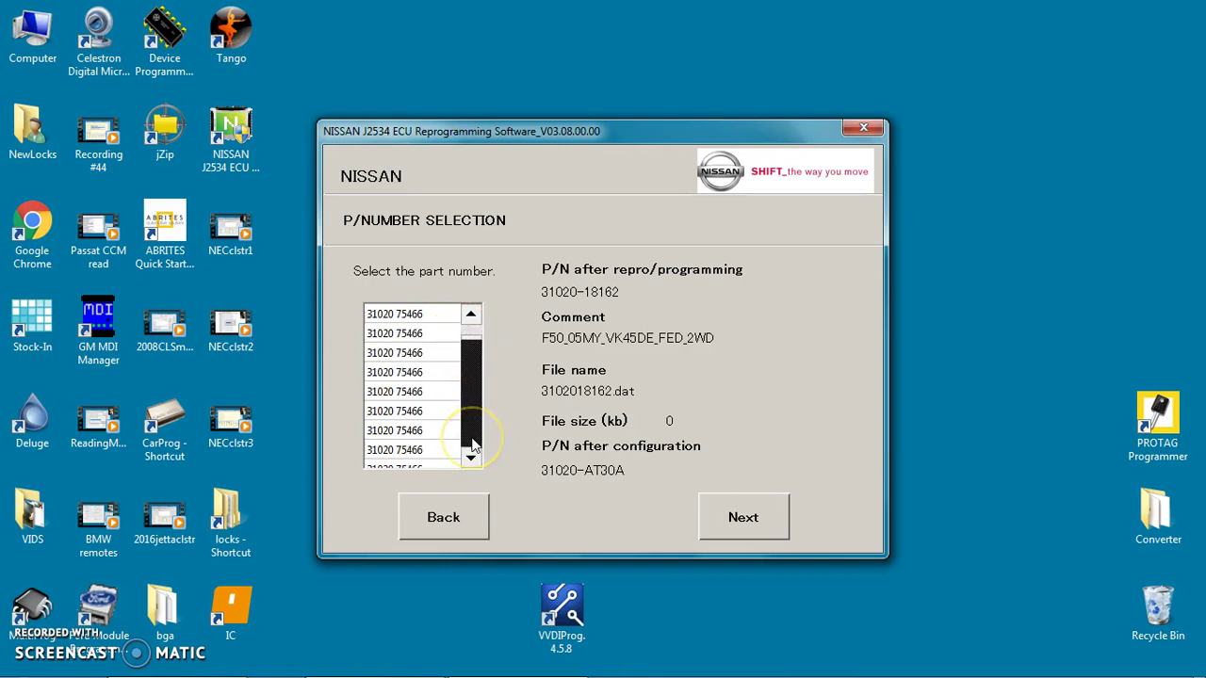
{"action": "left_click", "coordinate": [413, 411]}
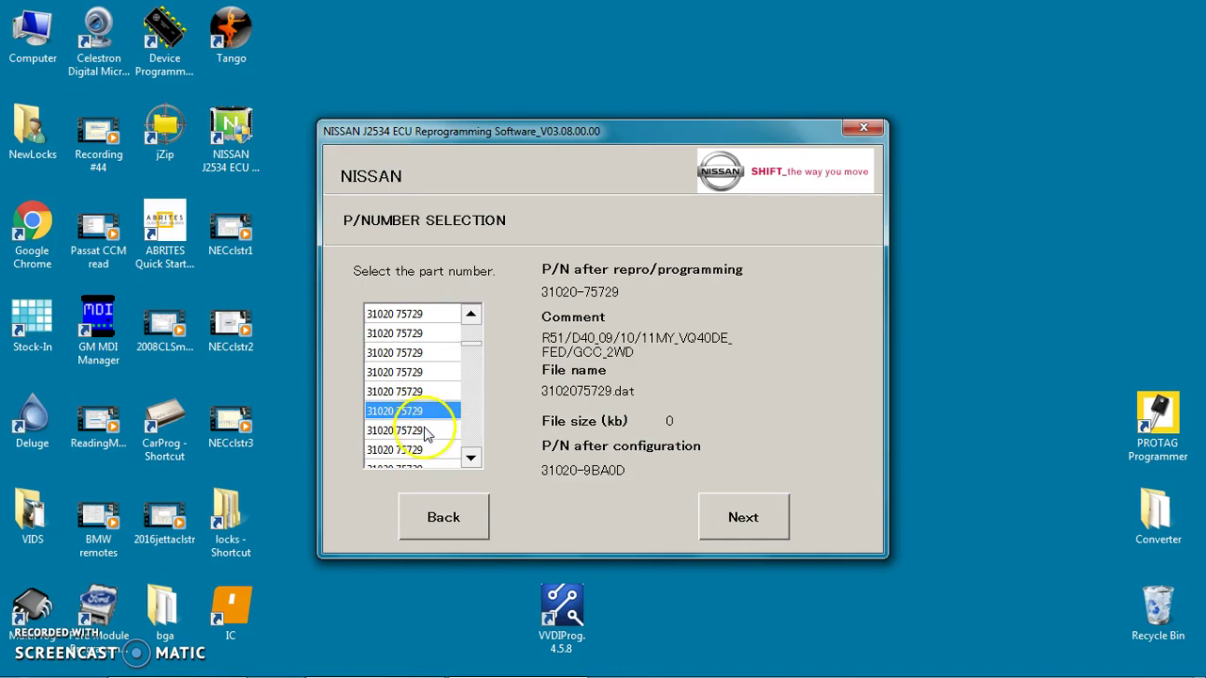
{"action": "left_click", "coordinate": [424, 431]}
{"action": "left_click", "coordinate": [424, 449]}
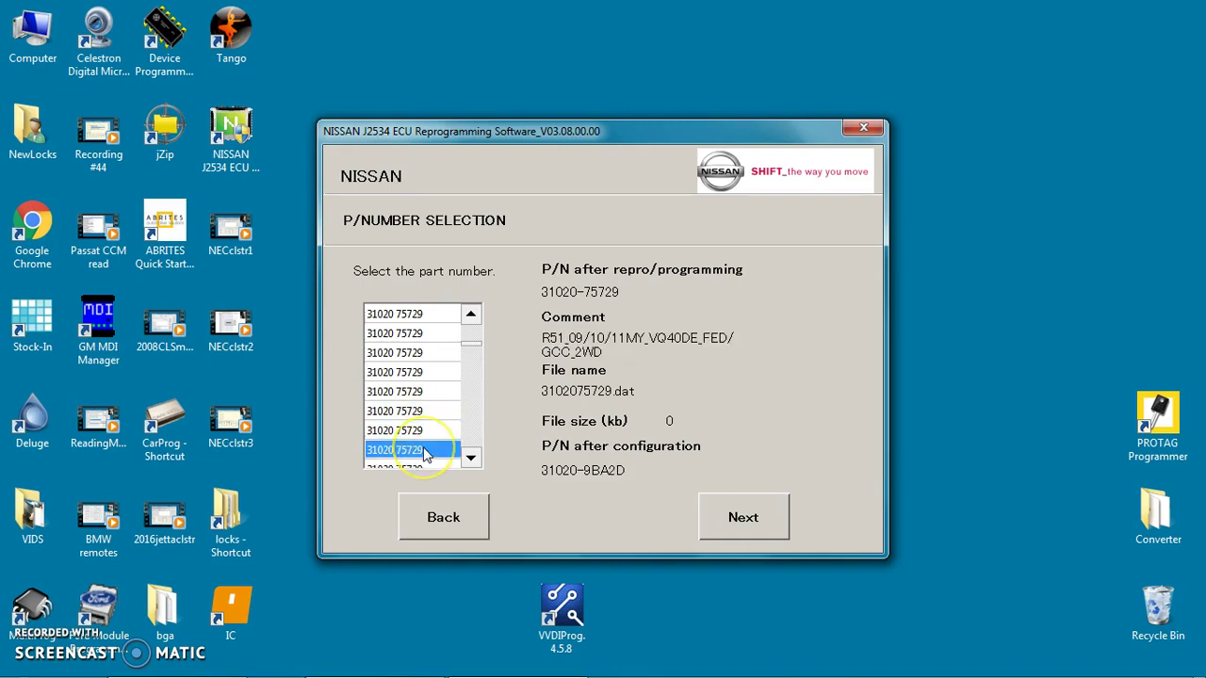
{"action": "key", "text": "Up"}
{"action": "key", "text": "Up"}
{"action": "key", "text": "Up"}
{"action": "key", "text": "Up"}
{"action": "key", "text": "Up"}
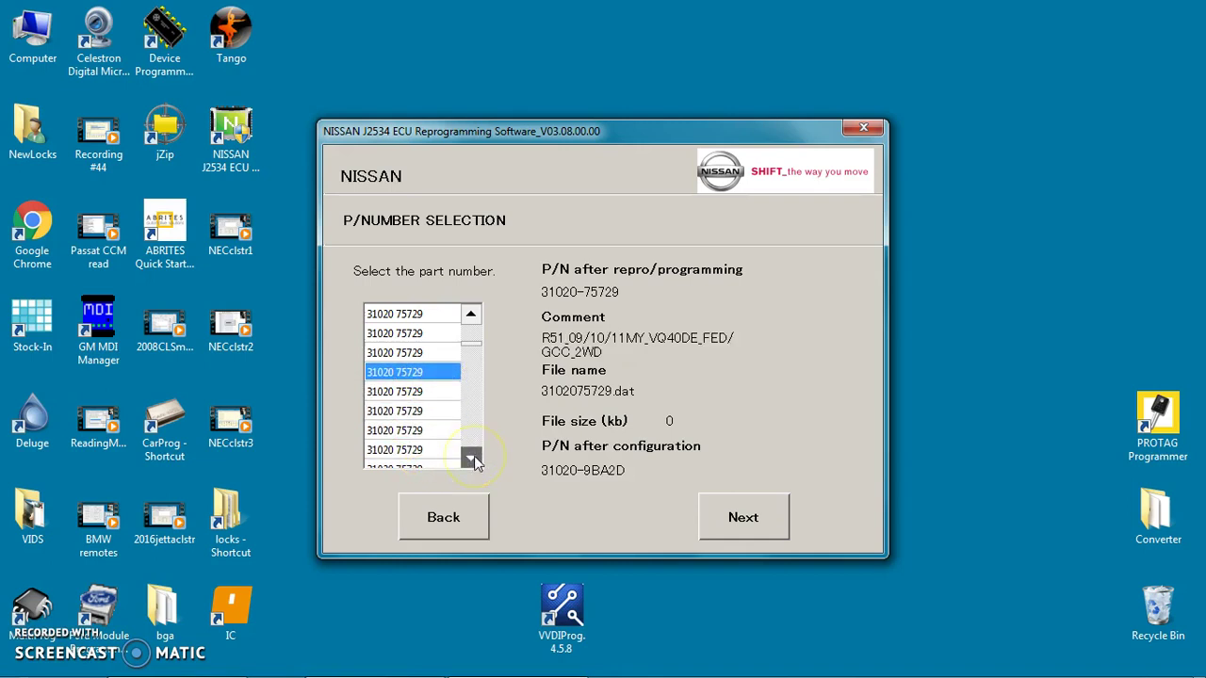
{"action": "left_click", "coordinate": [422, 410]}
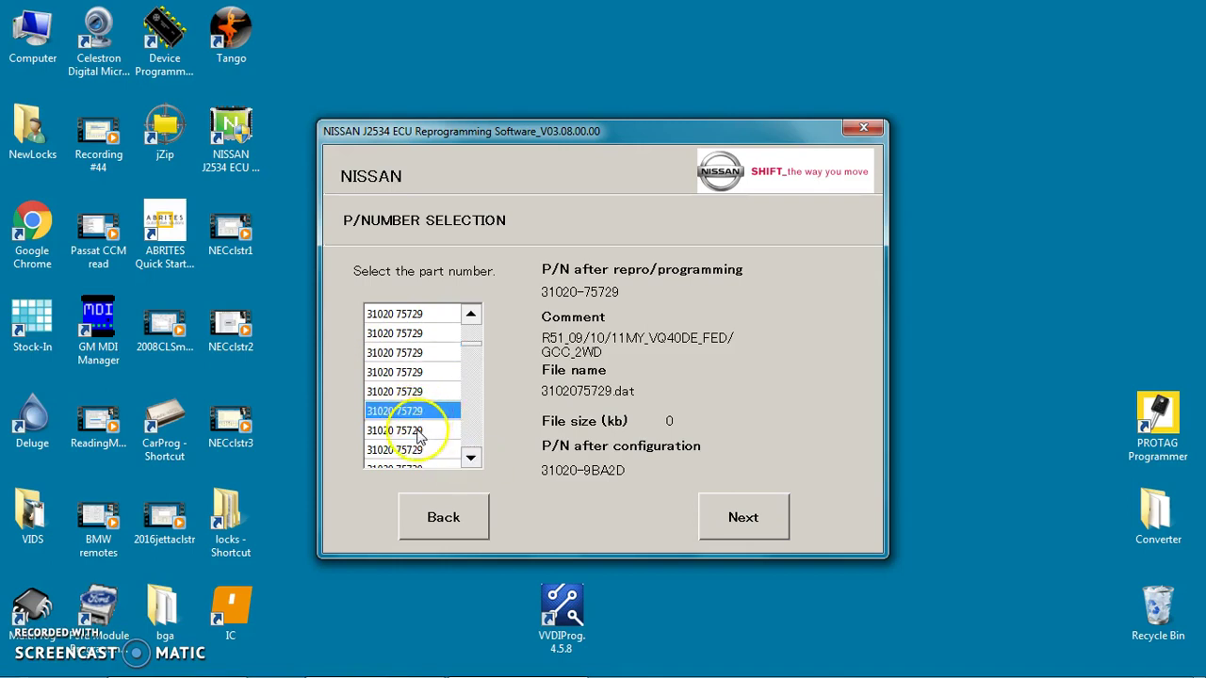
{"action": "left_click", "coordinate": [419, 430]}
{"action": "left_click", "coordinate": [421, 451]}
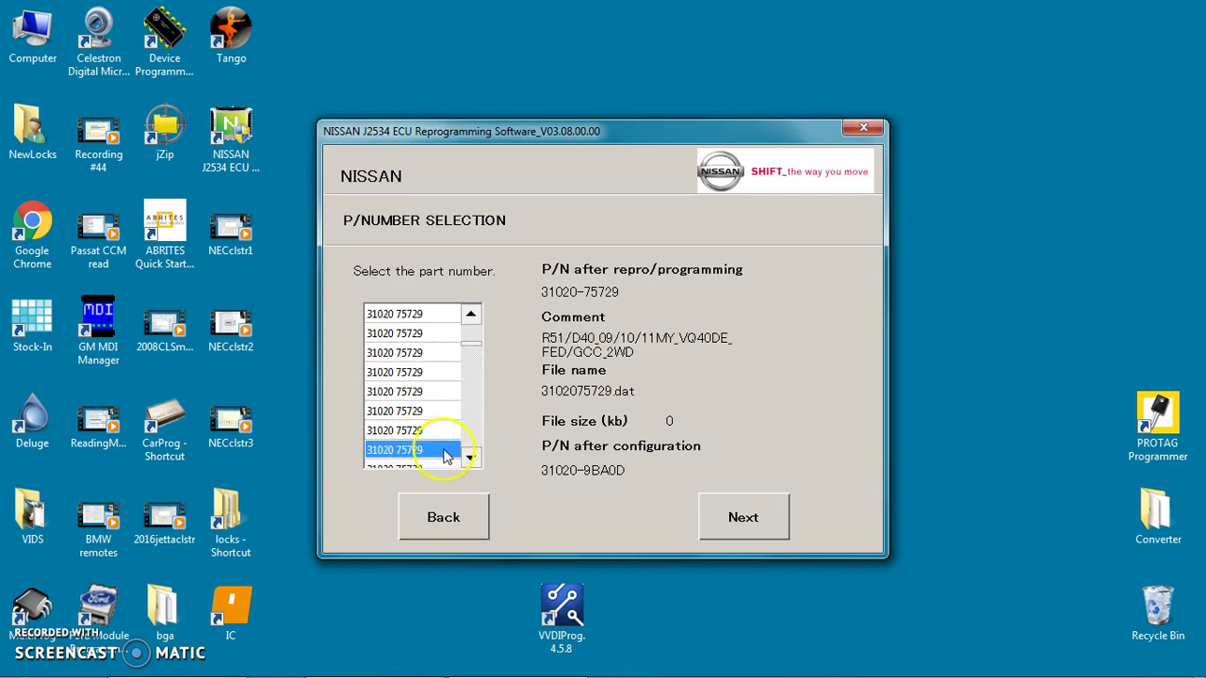
{"action": "left_click", "coordinate": [471, 457]}
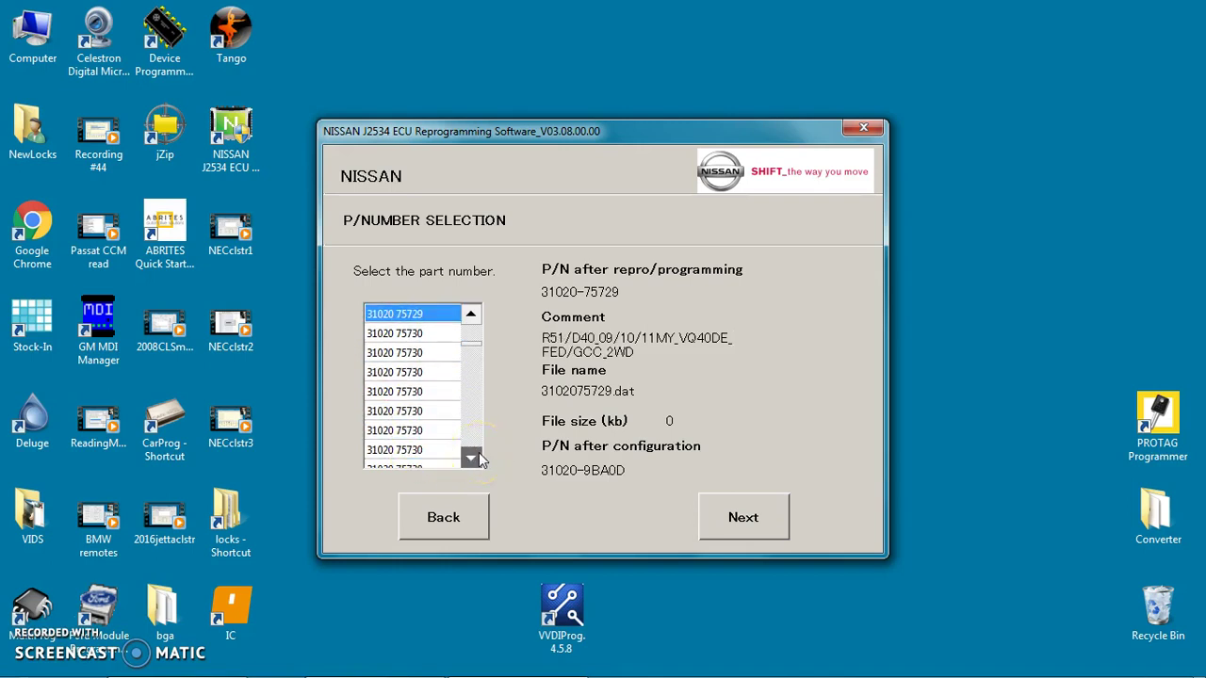
{"action": "left_click", "coordinate": [405, 391]}
{"action": "left_click", "coordinate": [407, 412]}
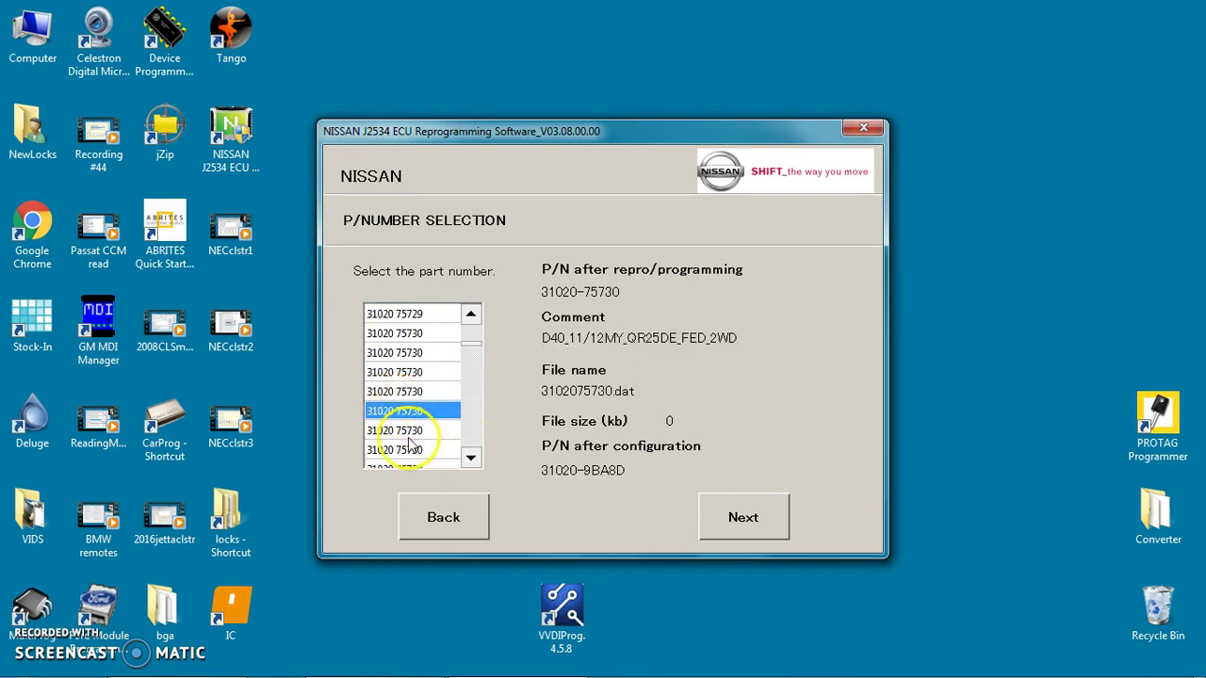
{"action": "left_click", "coordinate": [400, 449]}
{"action": "left_click", "coordinate": [471, 458]}
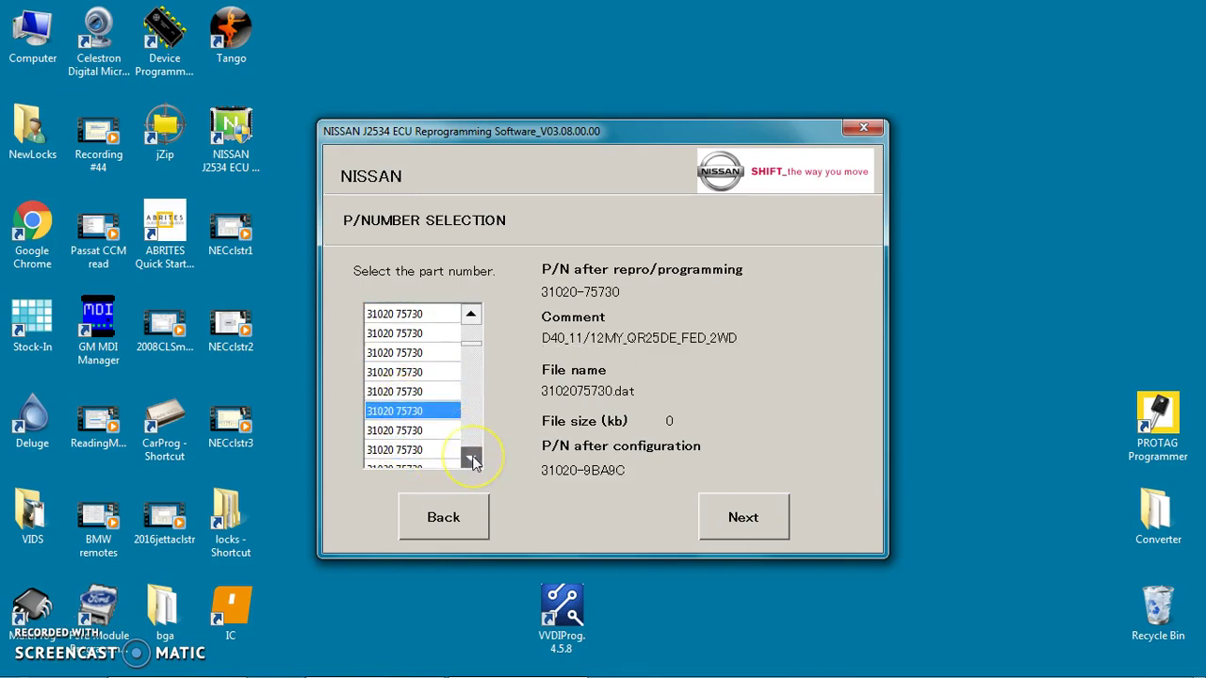
{"action": "left_click", "coordinate": [471, 457]}
{"action": "left_click", "coordinate": [414, 412]}
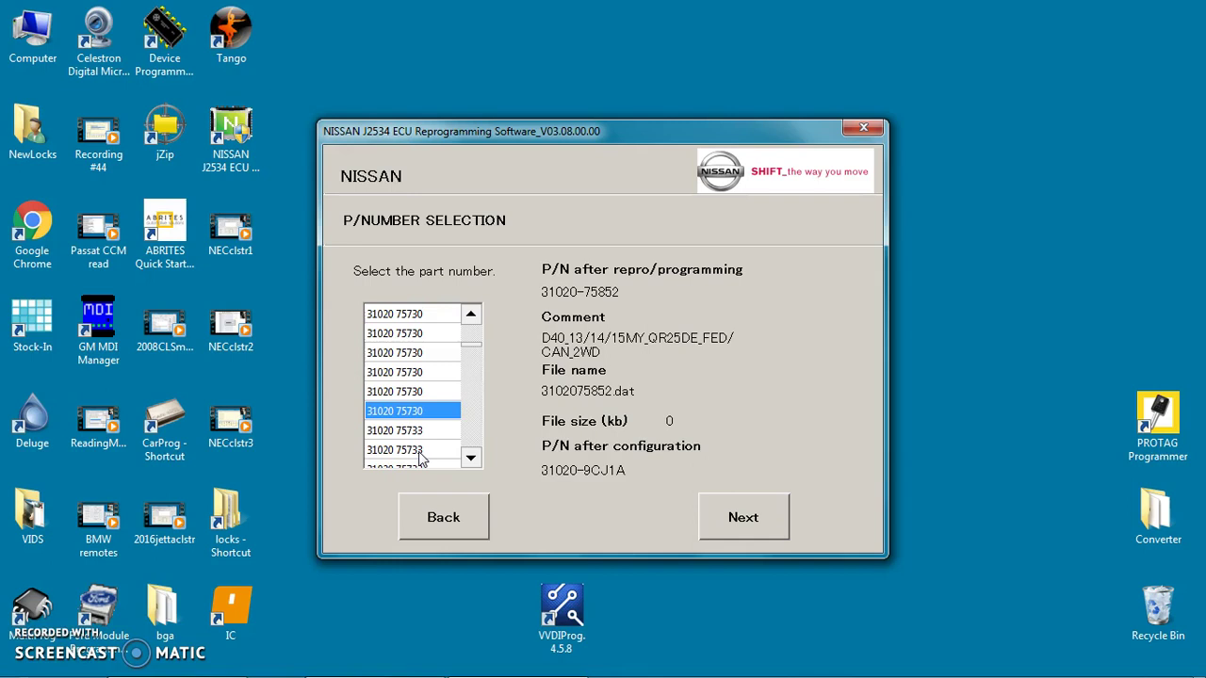
{"action": "left_click", "coordinate": [418, 430]}
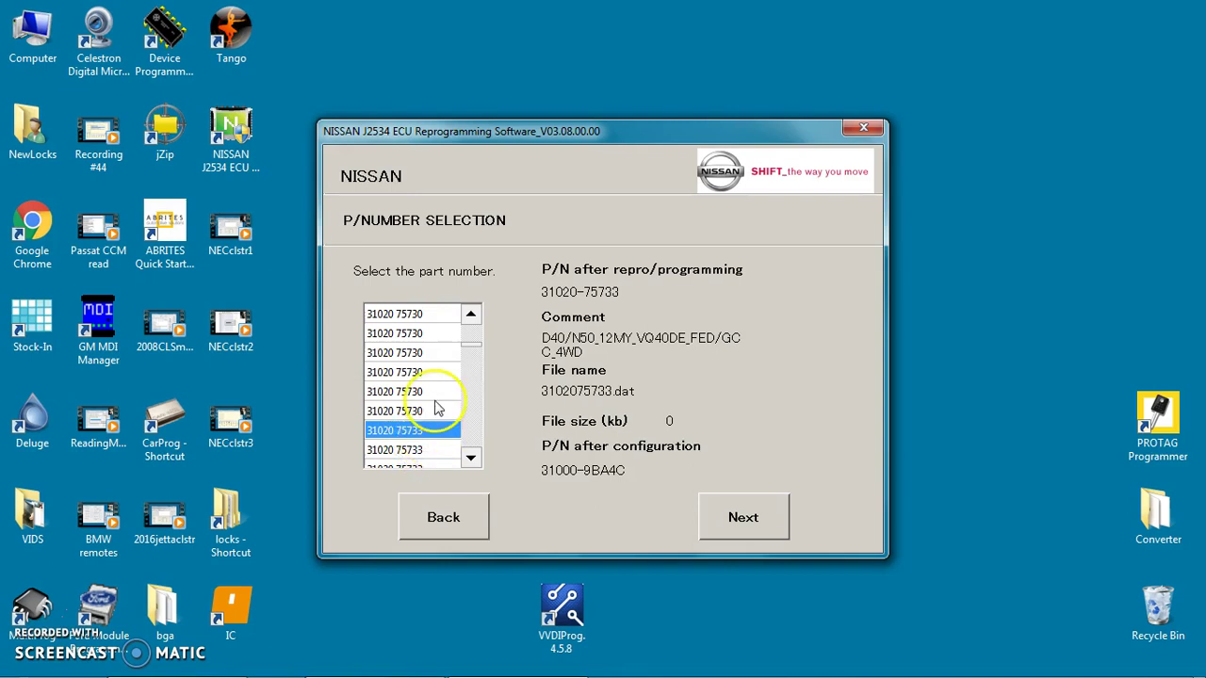
{"action": "left_click", "coordinate": [430, 450]}
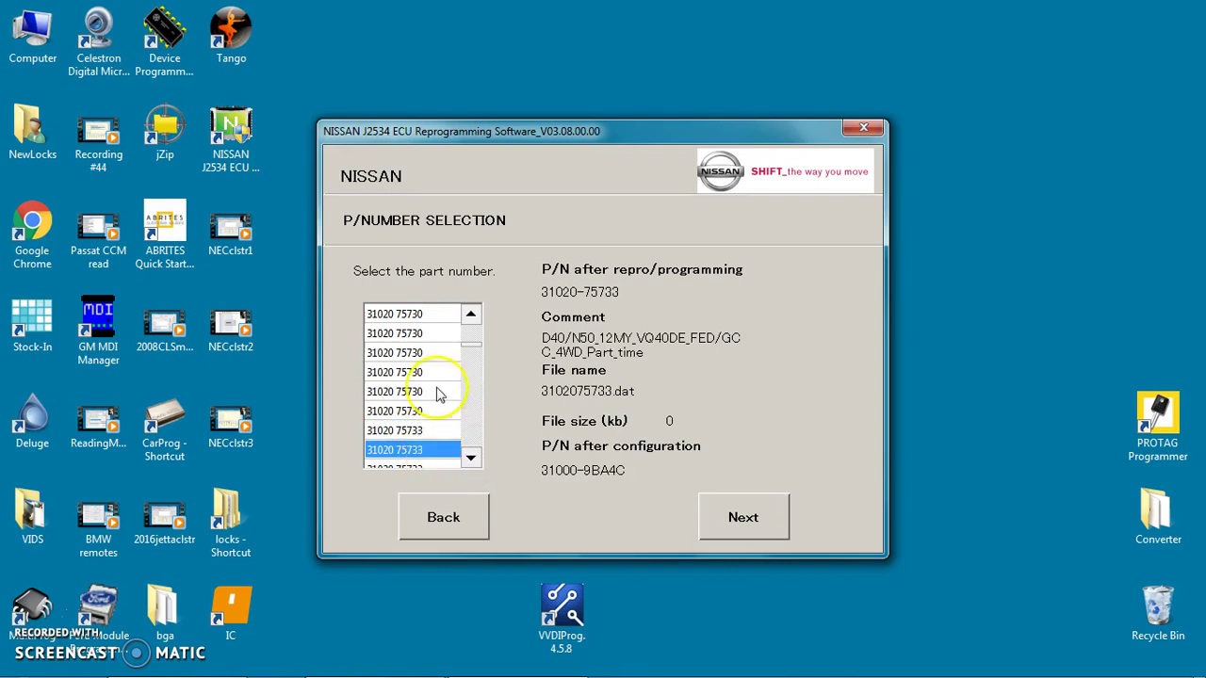
{"action": "left_click", "coordinate": [433, 353]}
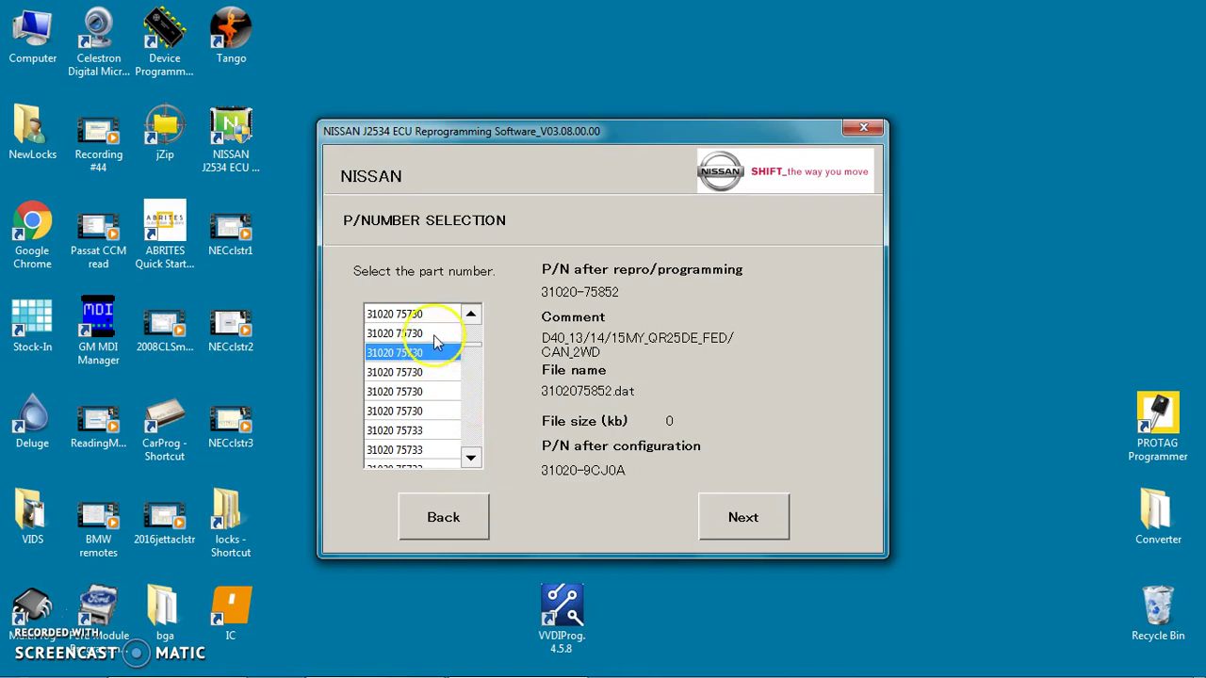
{"action": "left_click", "coordinate": [434, 335]}
{"action": "left_click", "coordinate": [435, 314]}
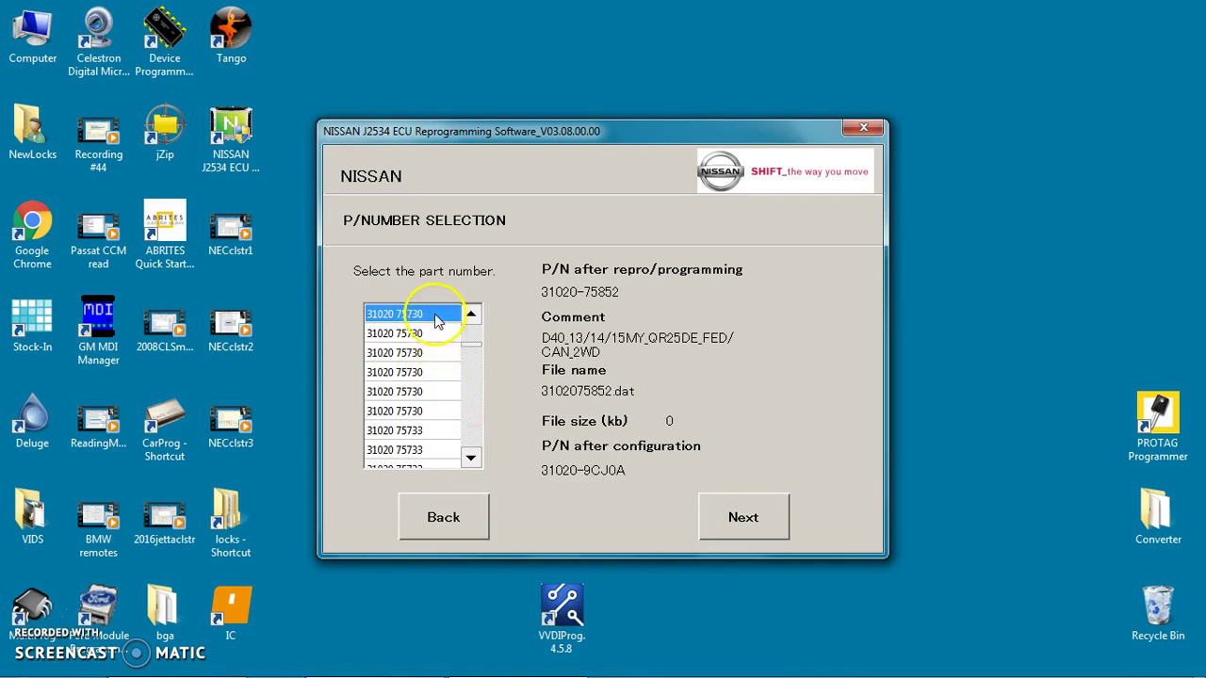
{"action": "left_click", "coordinate": [470, 314]}
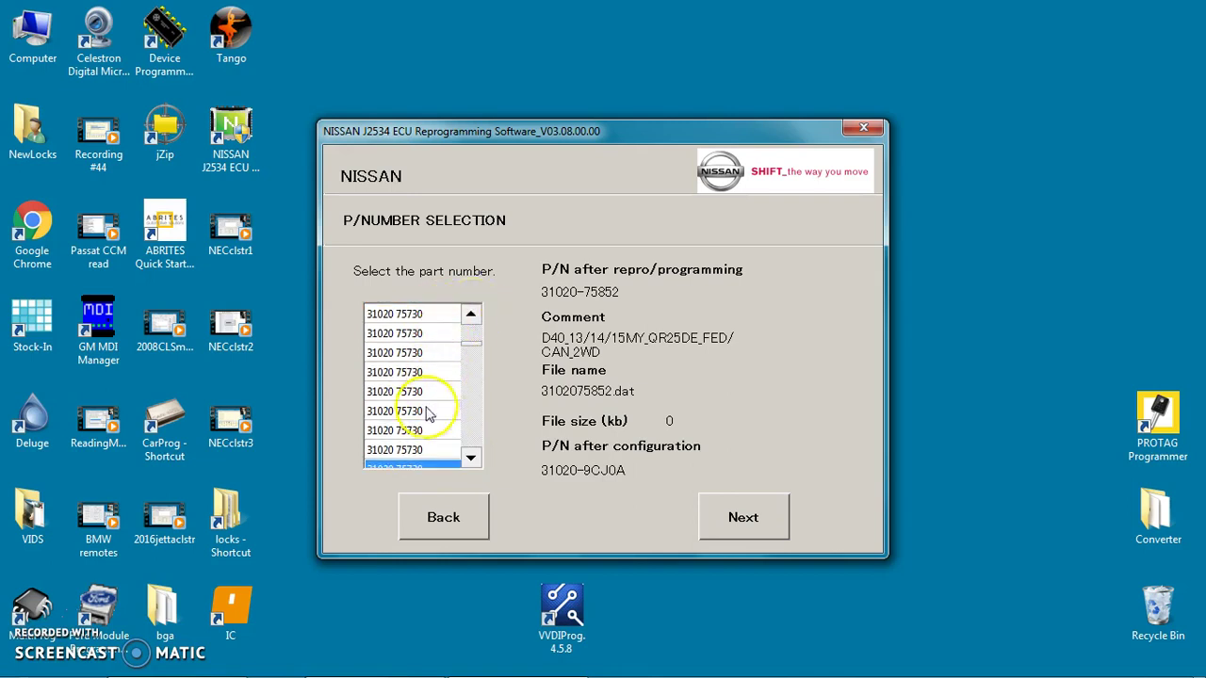
Review the 75730 entries' comments, including configurations 31020-9BA8D and 31020-9BA9C.
{"action": "left_click", "coordinate": [414, 449]}
{"action": "left_click", "coordinate": [421, 428]}
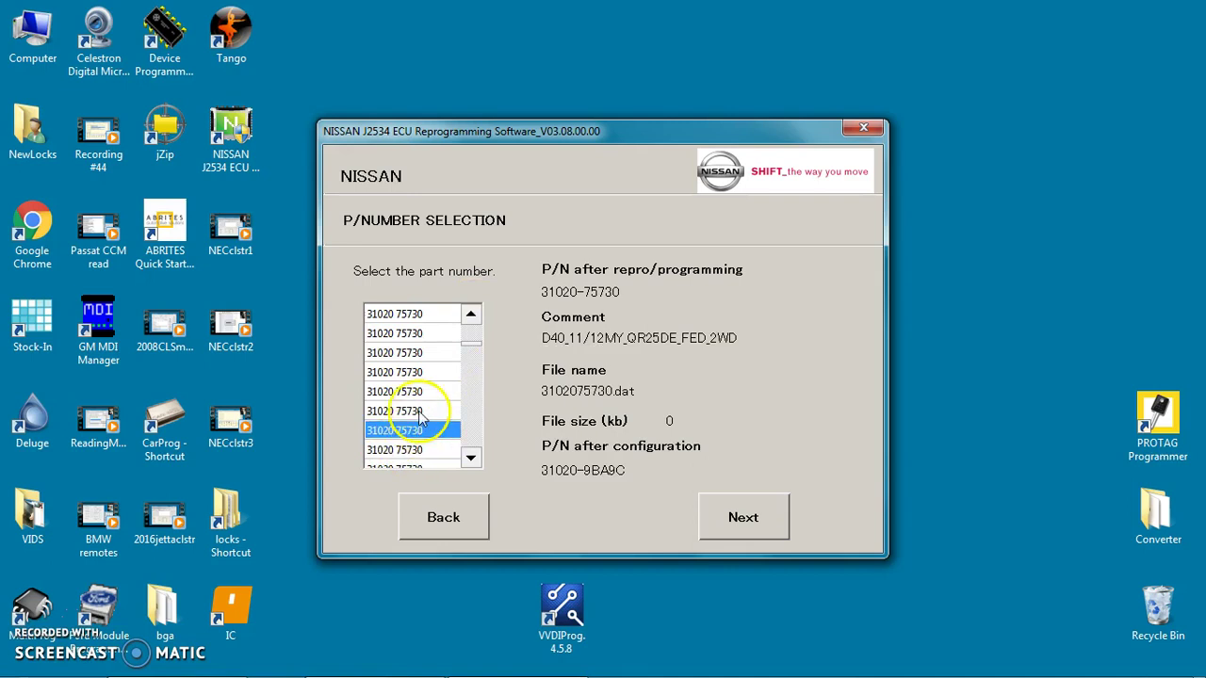
{"action": "left_click", "coordinate": [423, 411]}
{"action": "left_click", "coordinate": [424, 391]}
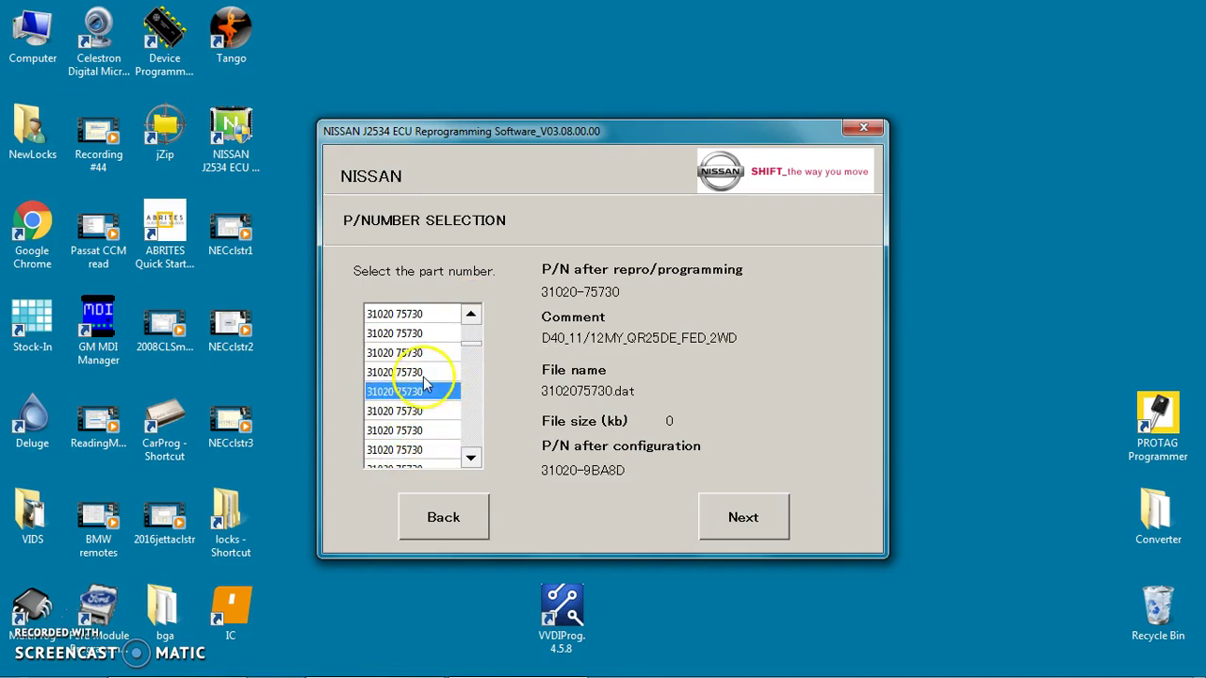
{"action": "left_click", "coordinate": [429, 372]}
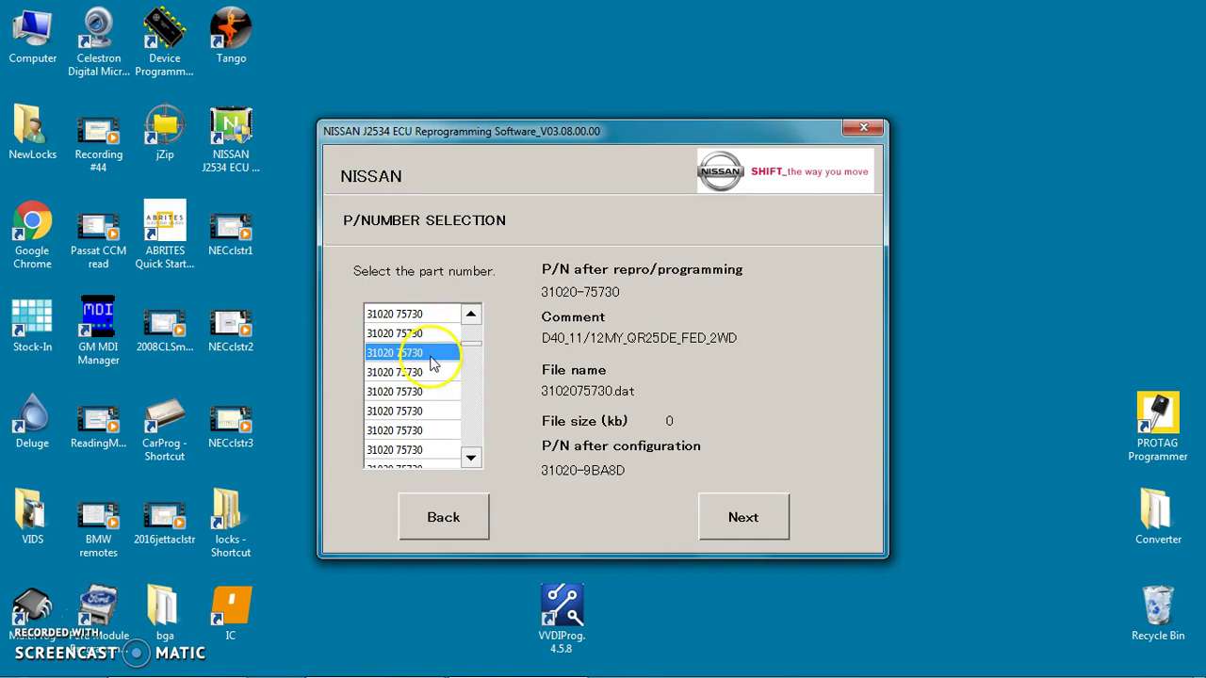
{"action": "left_click", "coordinate": [435, 338]}
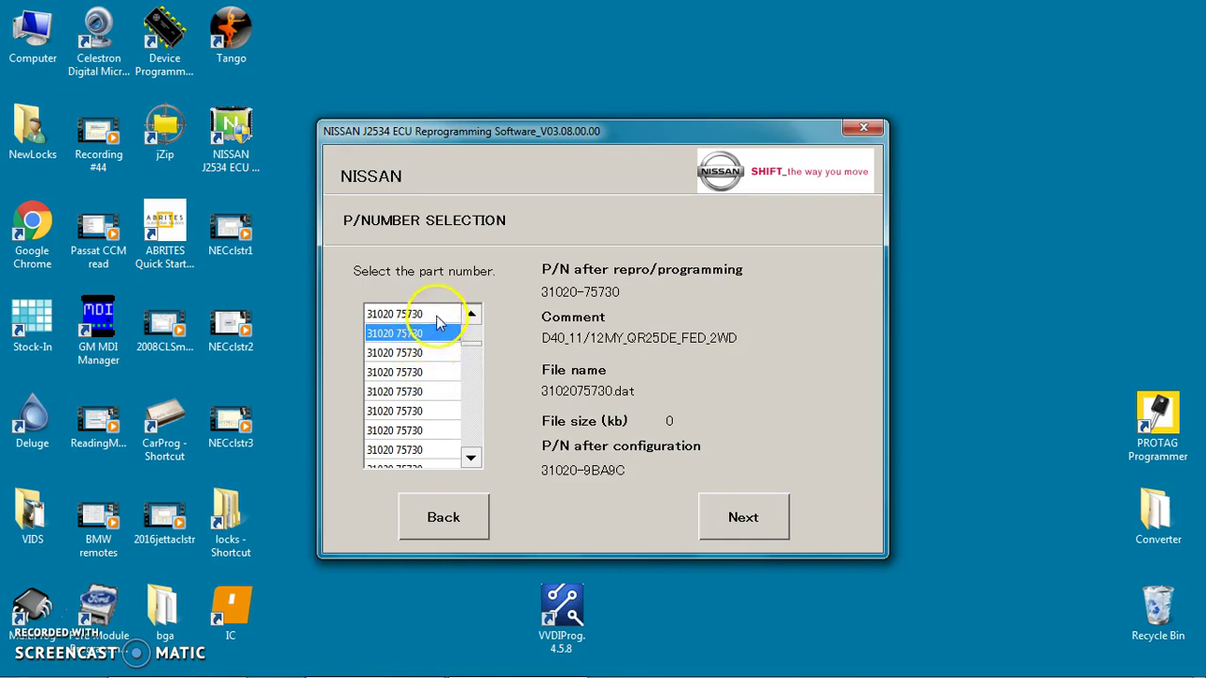
{"action": "left_click", "coordinate": [439, 315]}
{"action": "left_click", "coordinate": [470, 457]}
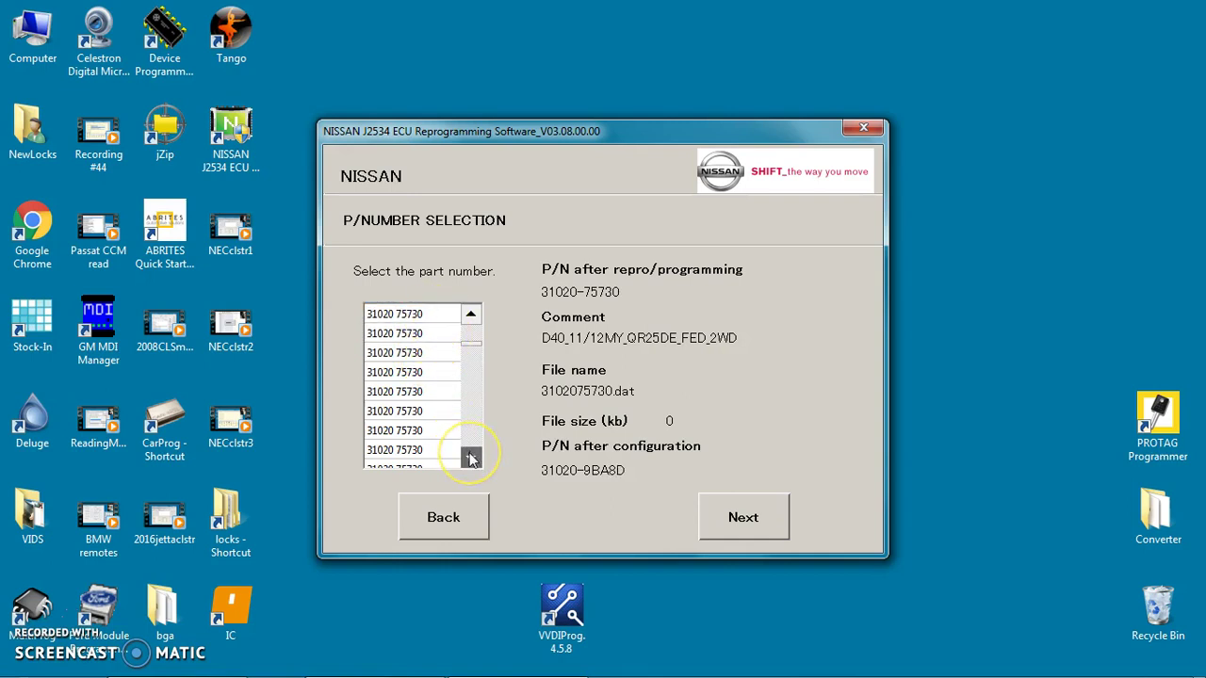
{"action": "scroll", "coordinate": [414, 405], "scroll_direction": "down", "scroll_amount": 1}
{"action": "left_click", "coordinate": [407, 391]}
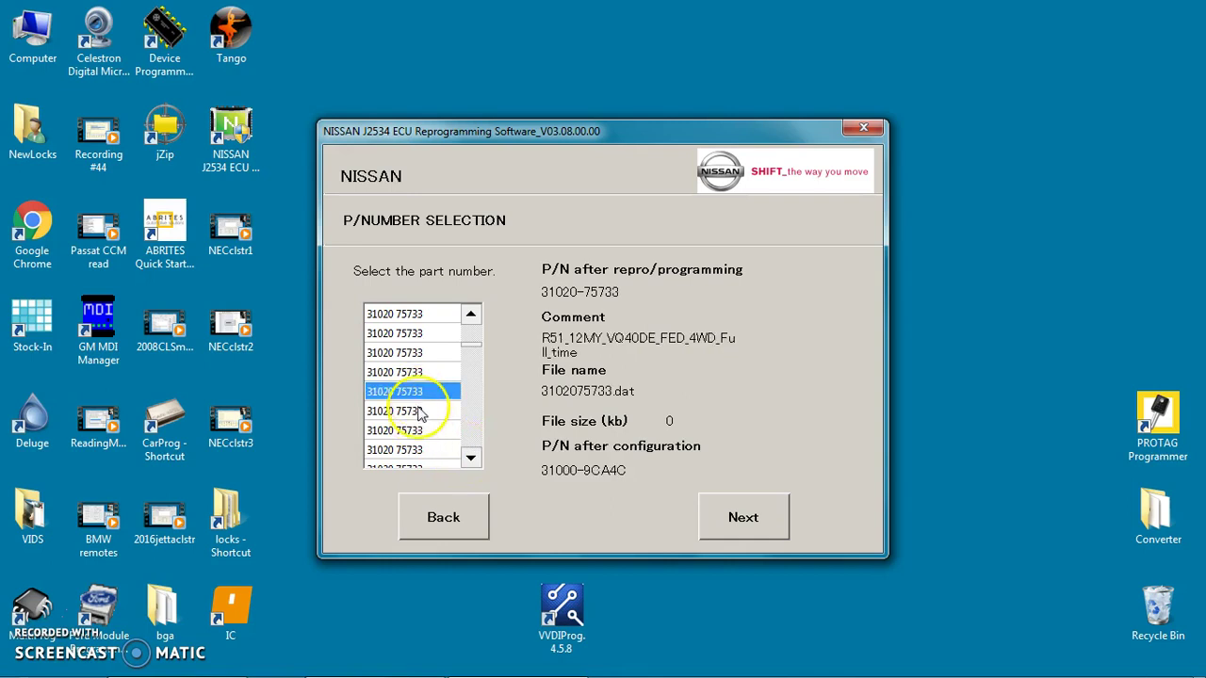
{"action": "left_click", "coordinate": [420, 411]}
{"action": "left_click", "coordinate": [423, 431]}
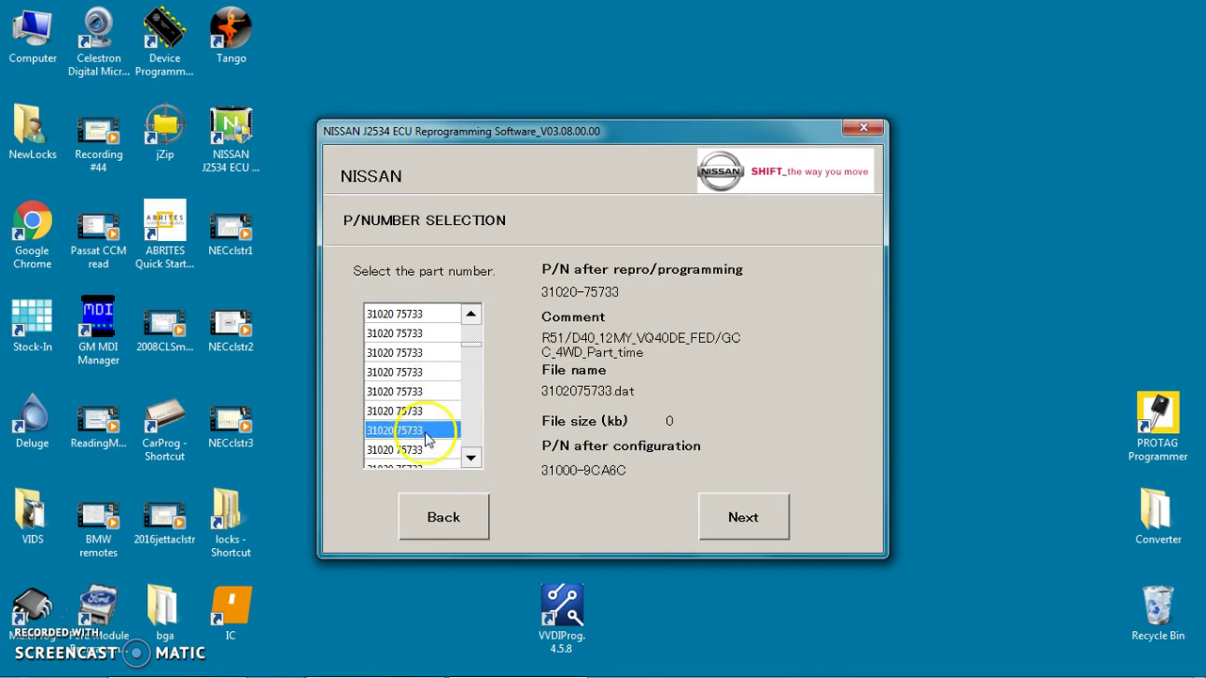
{"action": "left_click", "coordinate": [435, 450]}
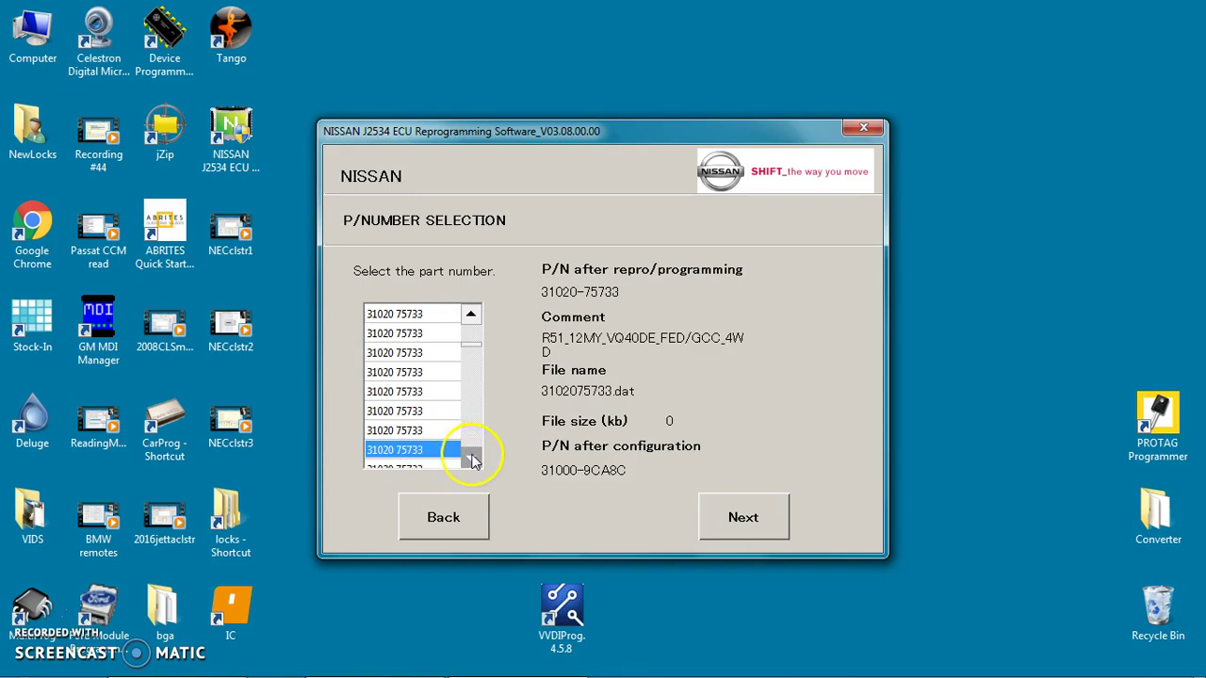
{"action": "left_click", "coordinate": [470, 457]}
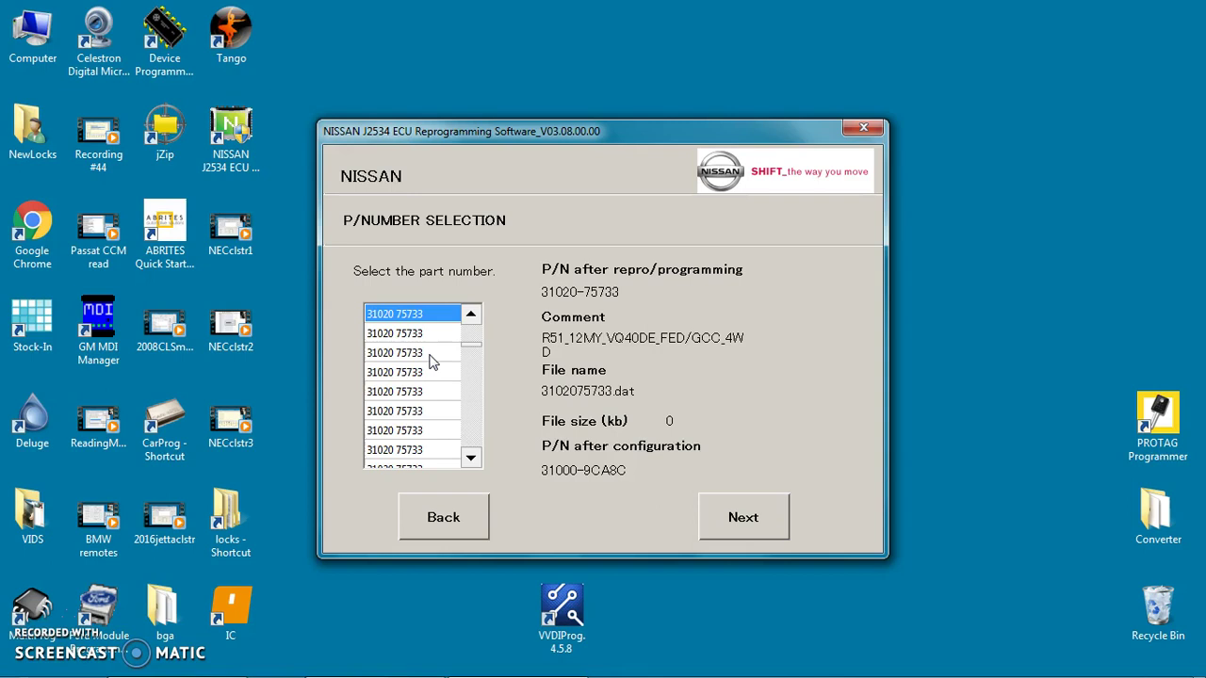
Compare the D40/N50, part-time 4WD and 31000-9CA2C variants of 75733.
{"action": "left_click", "coordinate": [426, 353]}
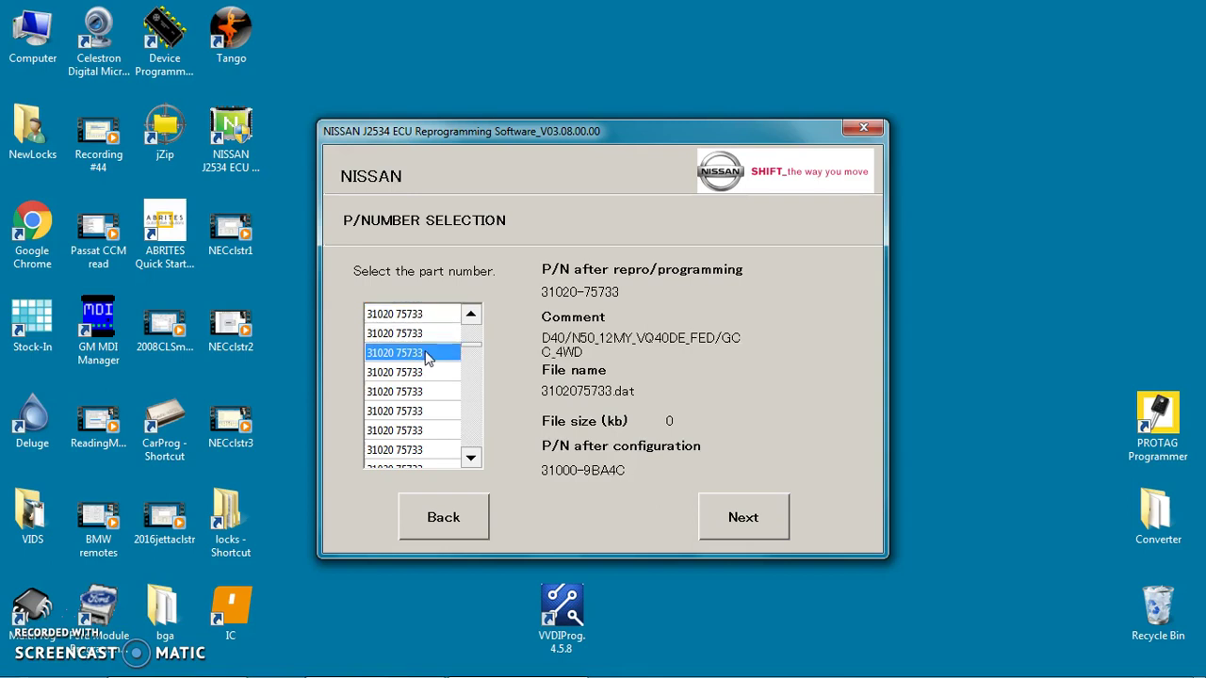
{"action": "left_click", "coordinate": [424, 372]}
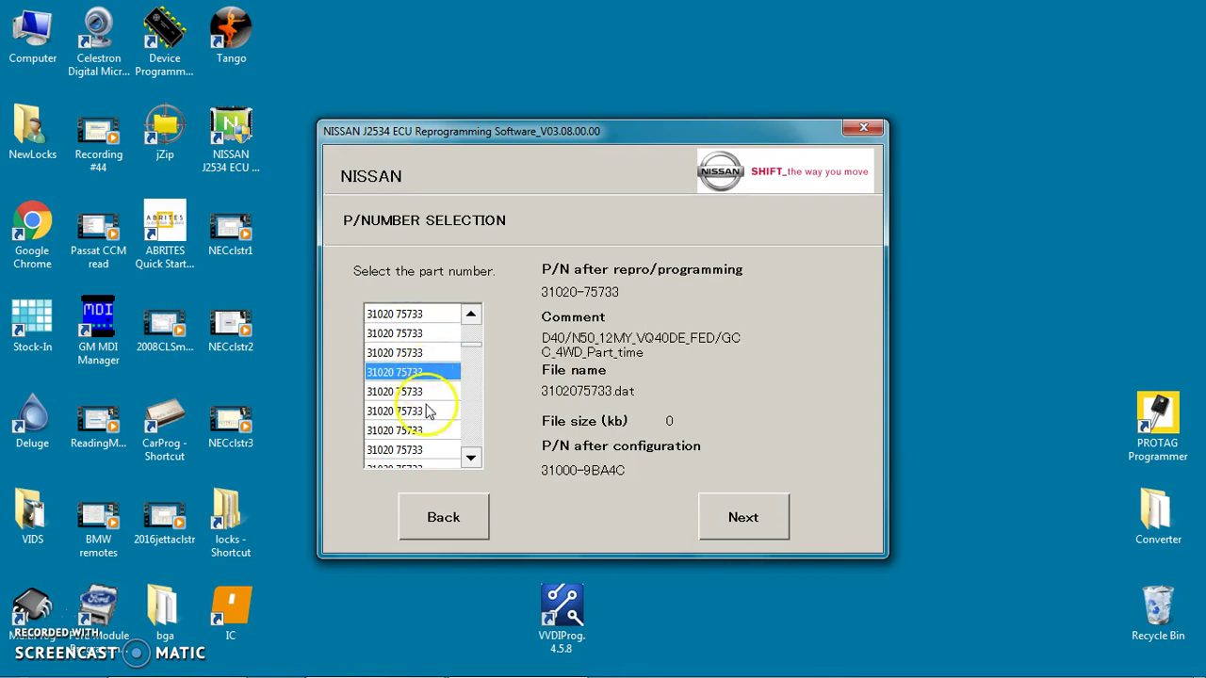
{"action": "left_click", "coordinate": [427, 410]}
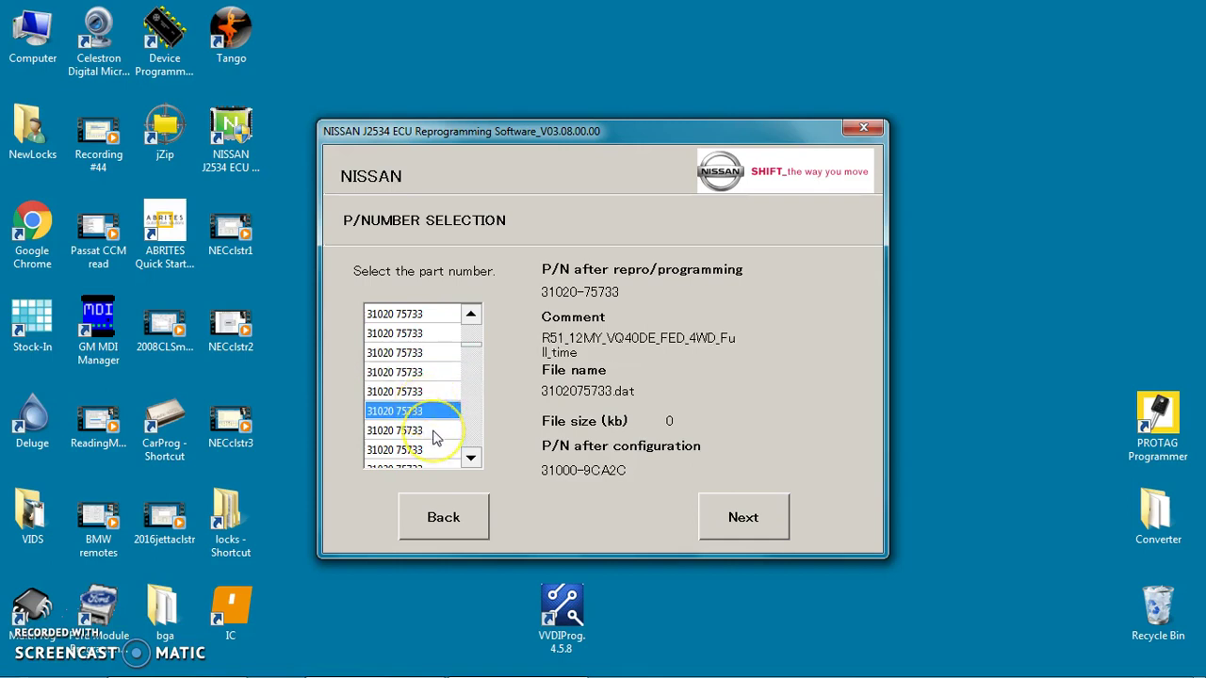
{"action": "left_click", "coordinate": [435, 436]}
{"action": "left_click", "coordinate": [435, 450]}
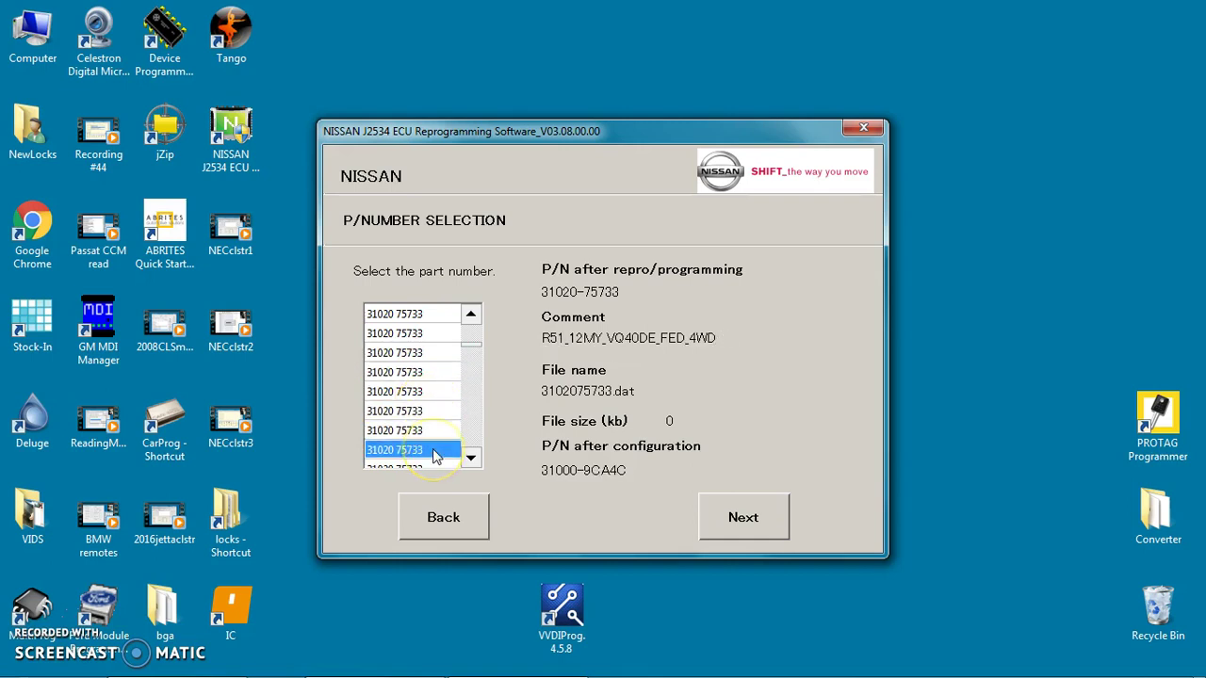
{"action": "left_click", "coordinate": [472, 459]}
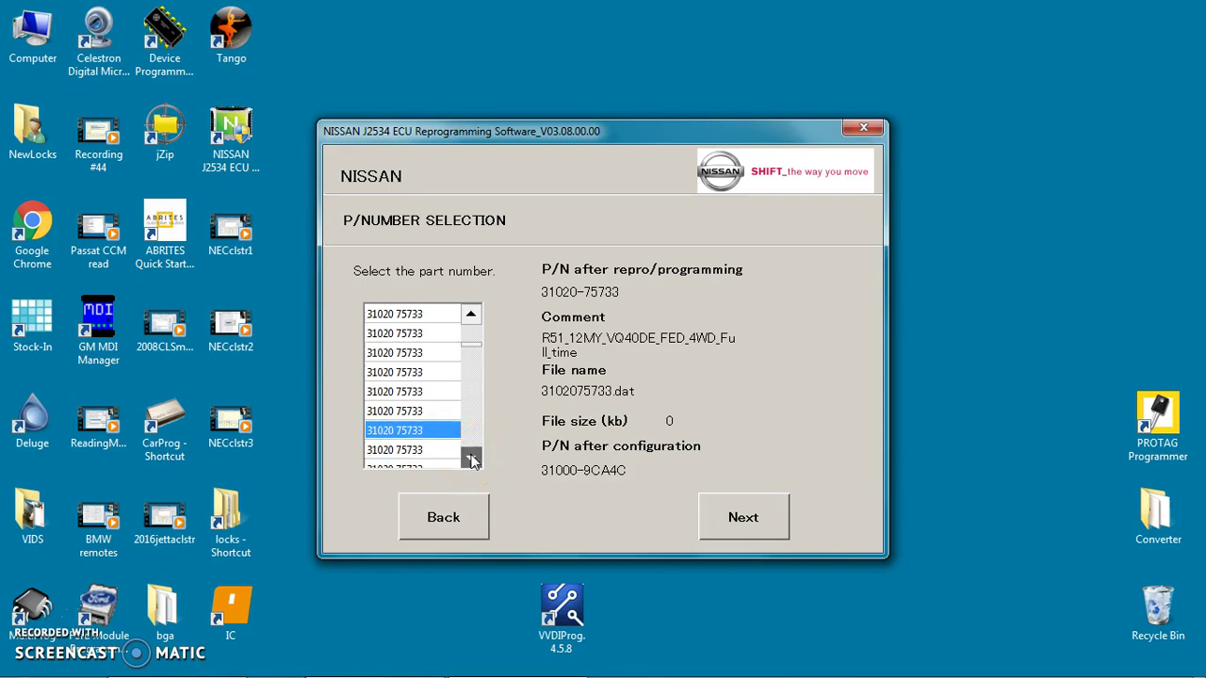
{"action": "left_click", "coordinate": [415, 390]}
{"action": "left_click", "coordinate": [395, 333]}
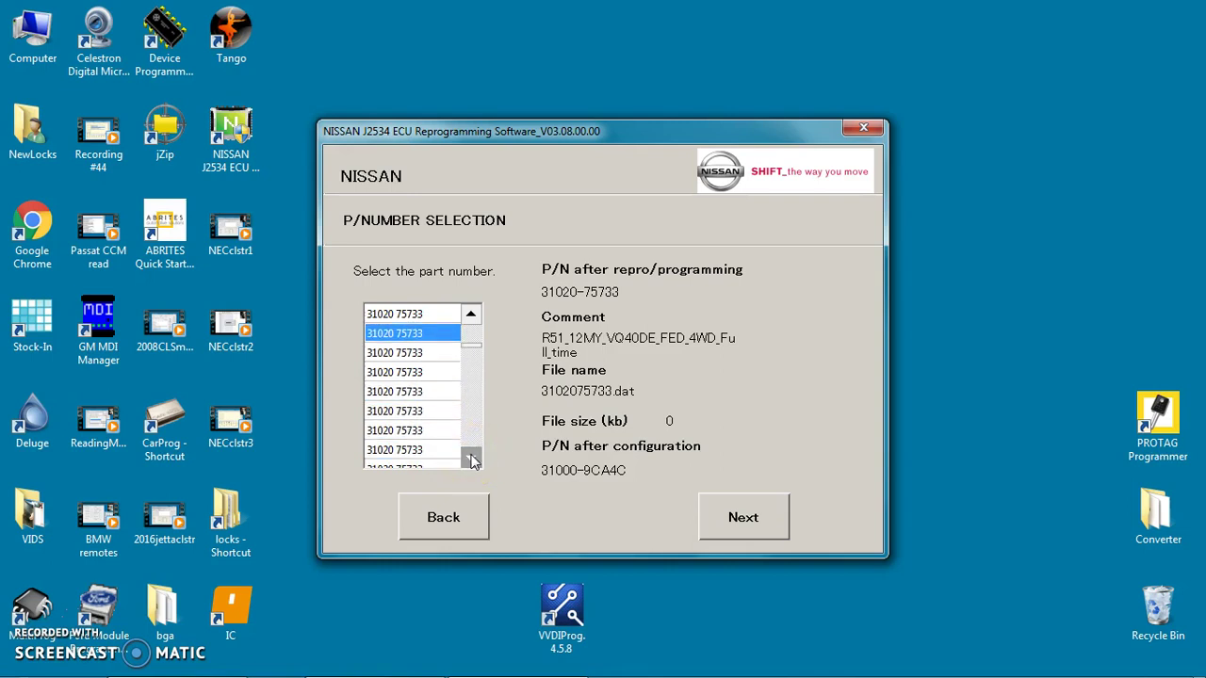
{"action": "left_click", "coordinate": [394, 354]}
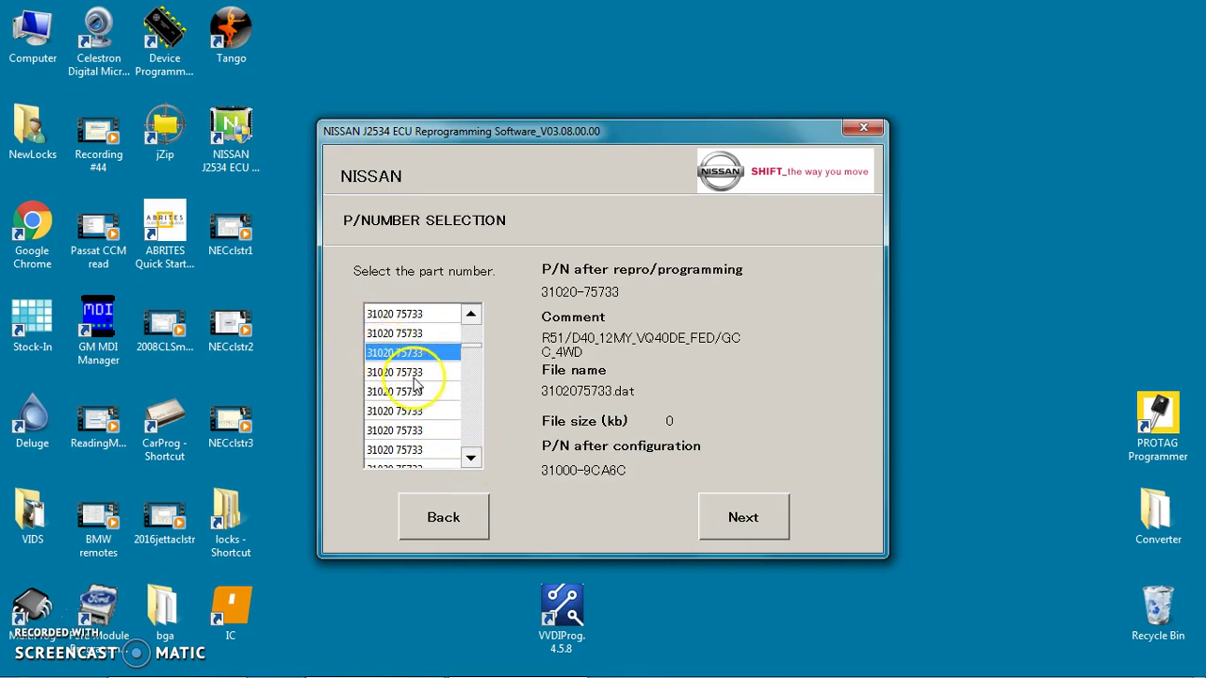
{"action": "left_click", "coordinate": [403, 373]}
{"action": "left_click", "coordinate": [419, 393]}
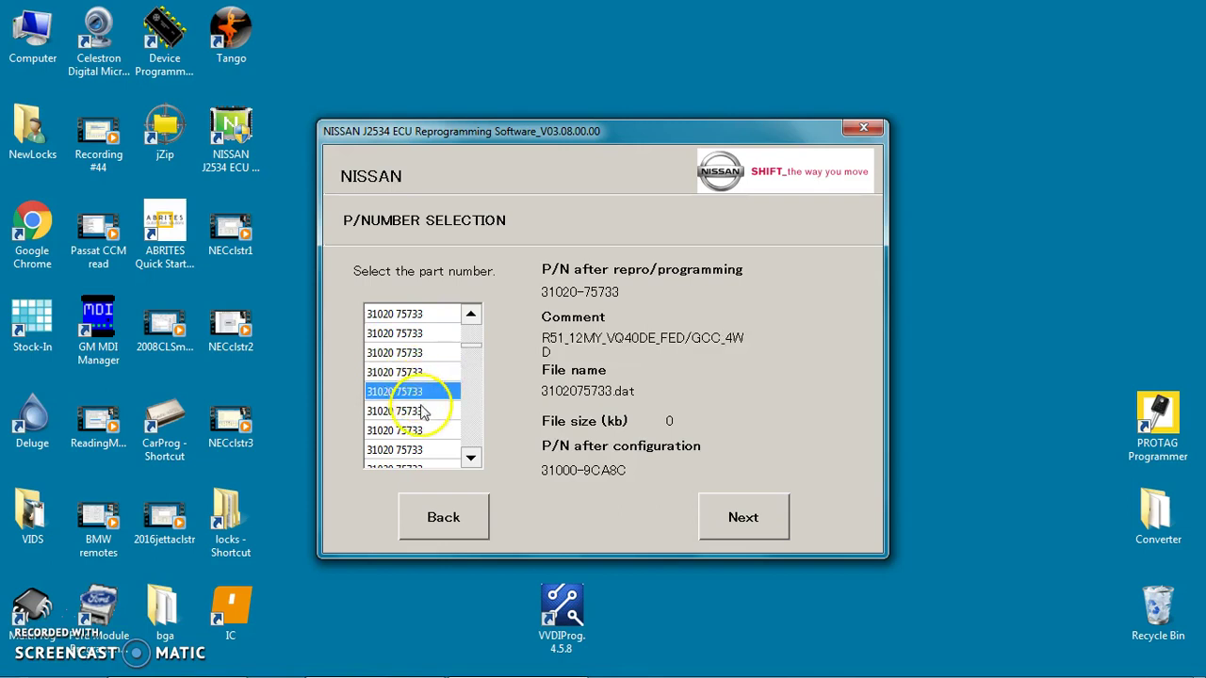
{"action": "left_click", "coordinate": [422, 413]}
{"action": "left_click", "coordinate": [424, 432]}
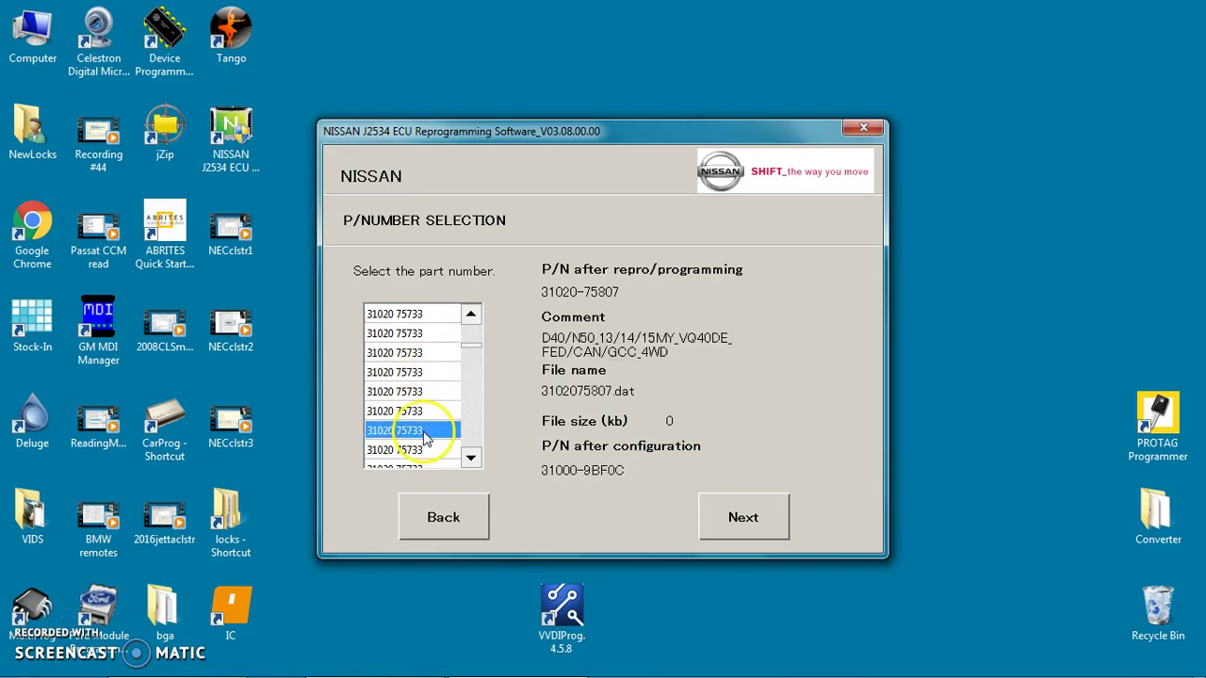
{"action": "left_click", "coordinate": [427, 451]}
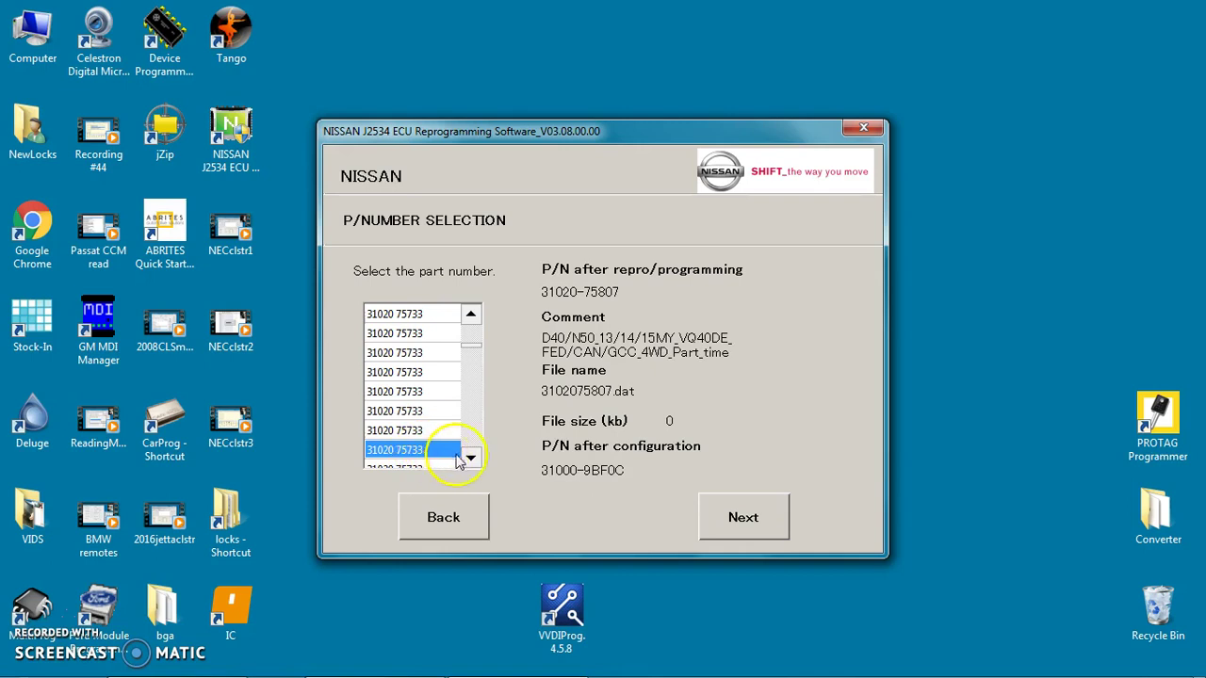
Check the CAN/MEX 4WD entries (31000-9BF1C) and GCC part-time entry 31000-9BF0C.
{"action": "left_click", "coordinate": [471, 458]}
{"action": "left_click", "coordinate": [471, 458]}
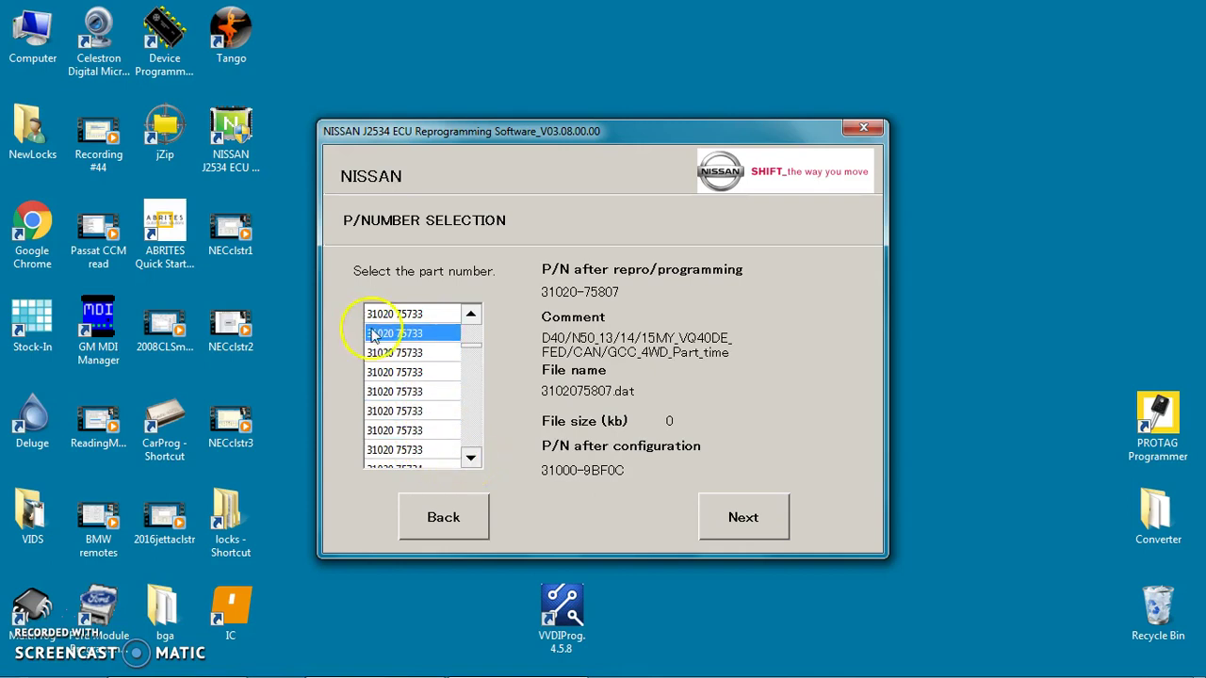
{"action": "left_click", "coordinate": [394, 354]}
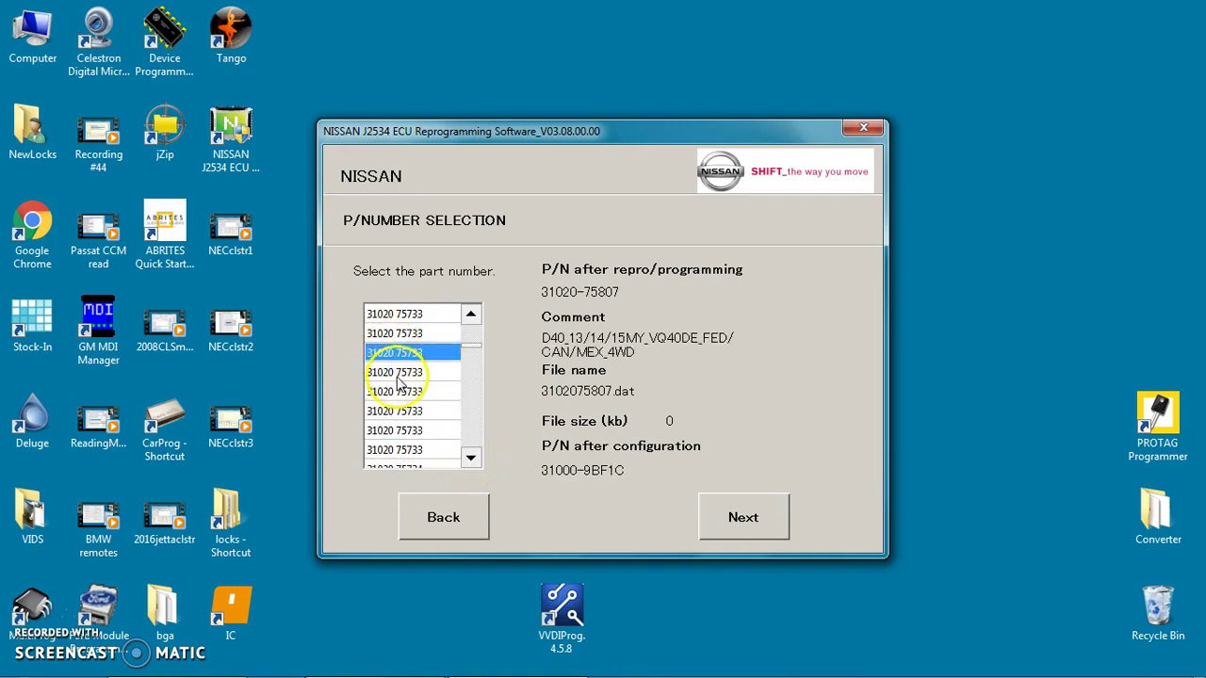
{"action": "left_click", "coordinate": [396, 373]}
{"action": "left_click", "coordinate": [407, 395]}
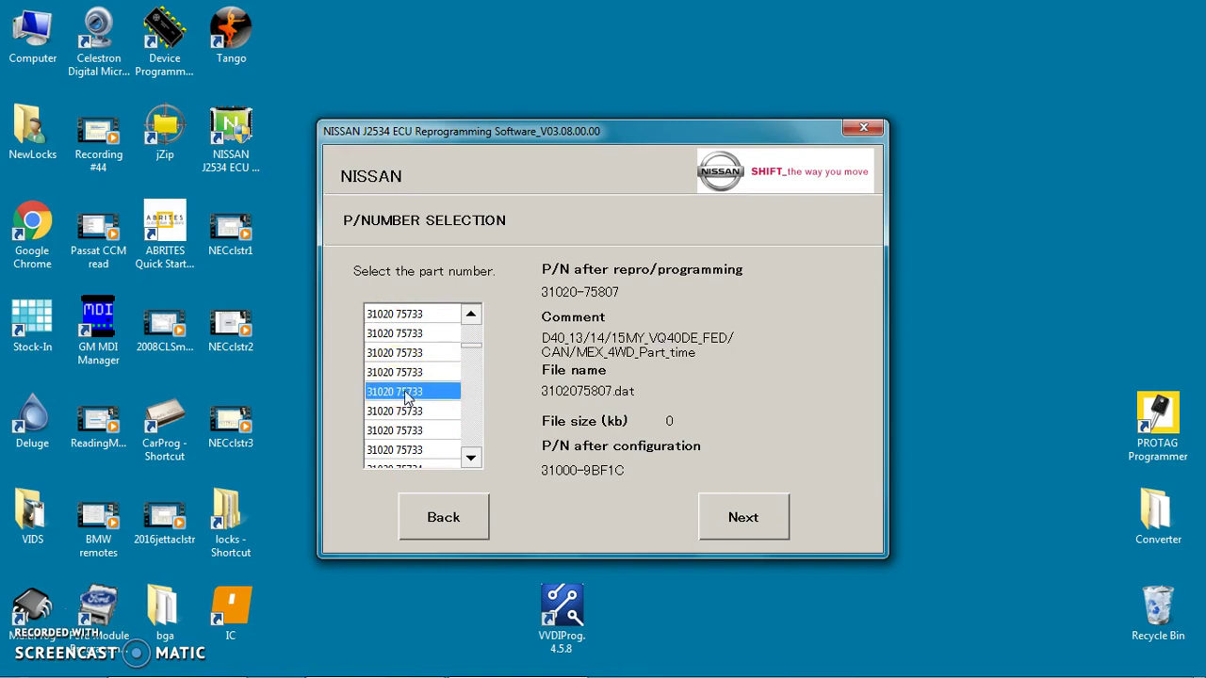
{"action": "left_click", "coordinate": [413, 417]}
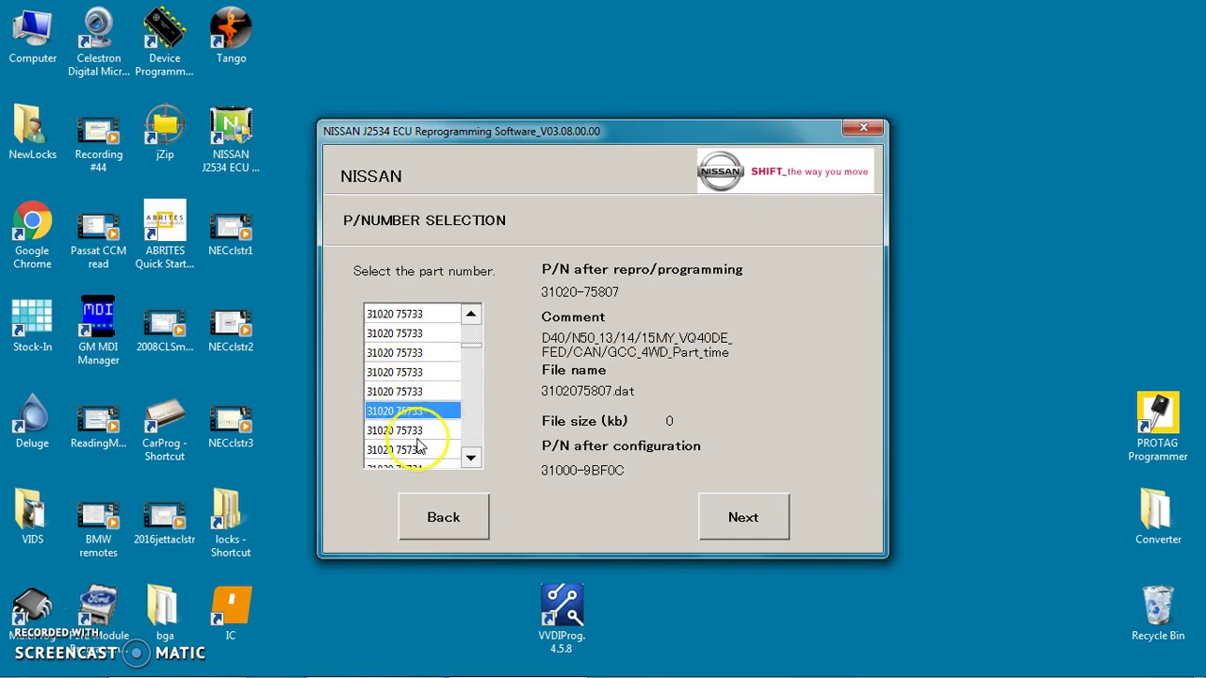
{"action": "left_click", "coordinate": [415, 430]}
{"action": "left_click", "coordinate": [423, 450]}
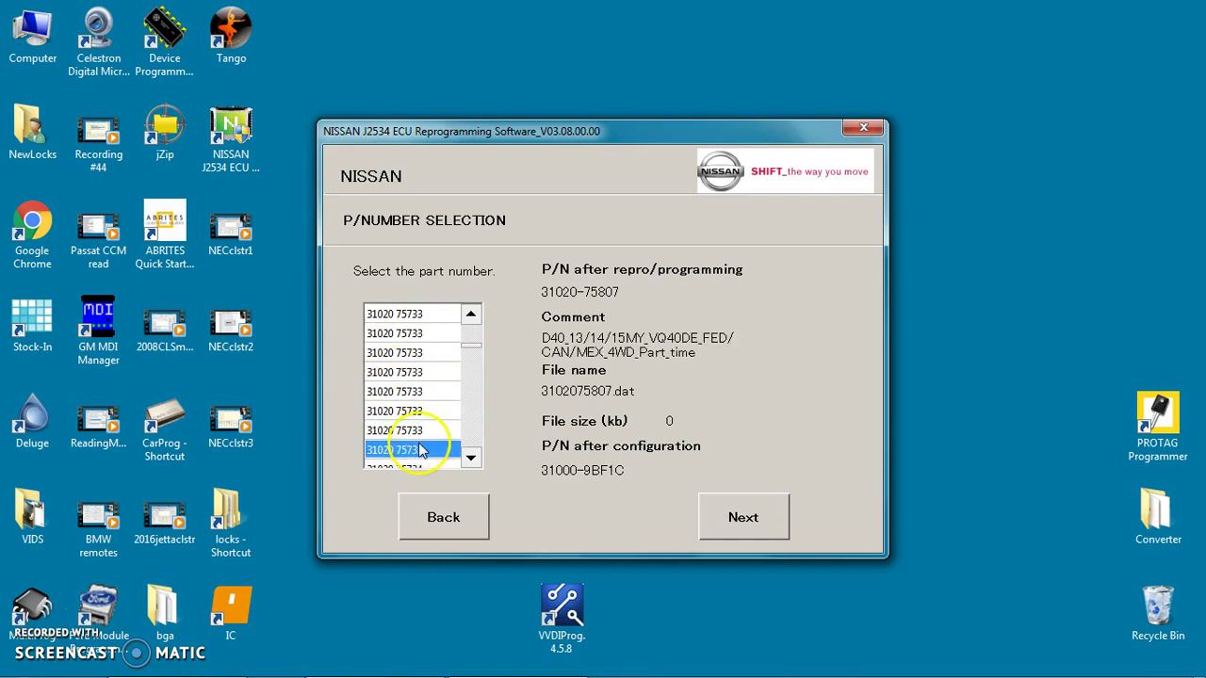
{"action": "left_click", "coordinate": [470, 458]}
{"action": "left_click", "coordinate": [470, 458]}
{"action": "left_click", "coordinate": [470, 458]}
{"action": "left_click", "coordinate": [470, 458]}
{"action": "left_click", "coordinate": [470, 458]}
{"action": "left_click", "coordinate": [413, 372]}
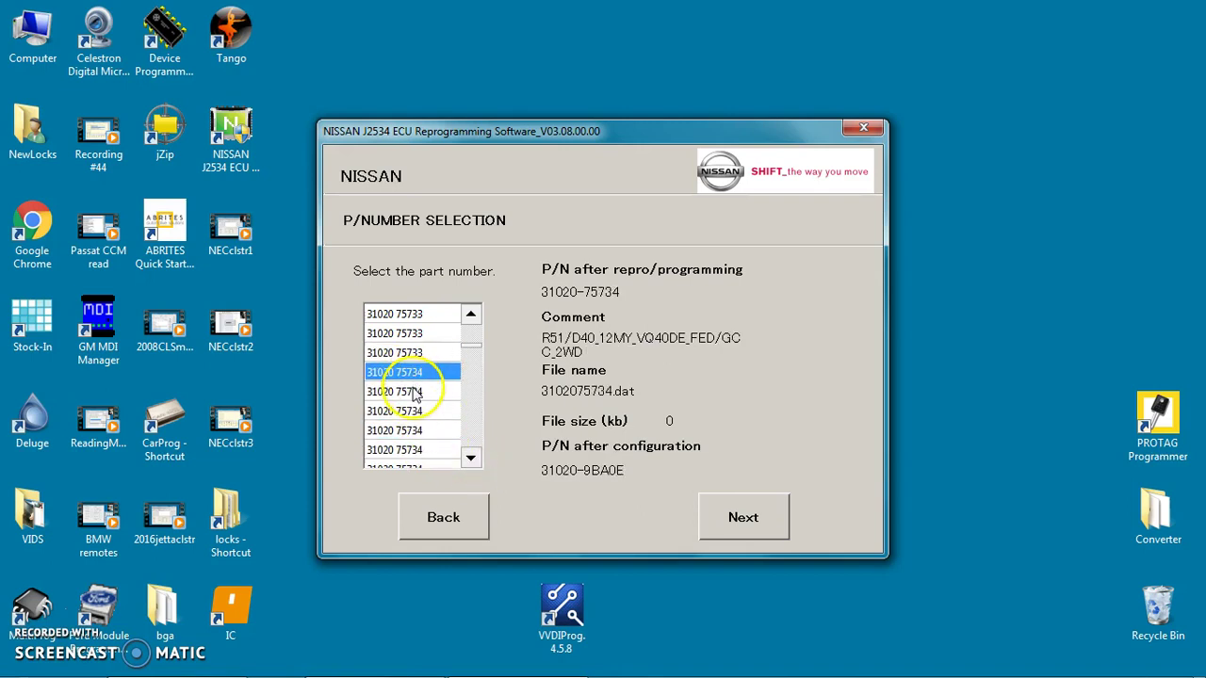
{"action": "left_click", "coordinate": [412, 391]}
{"action": "left_click", "coordinate": [414, 411]}
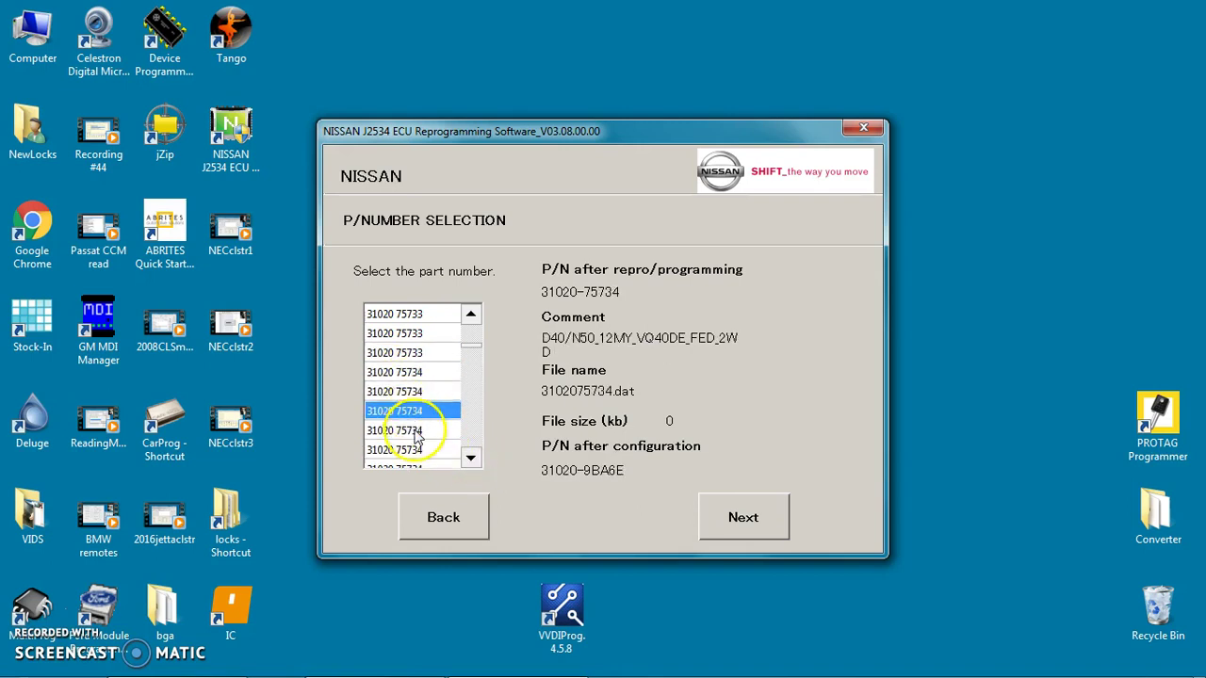
{"action": "left_click", "coordinate": [416, 430]}
{"action": "left_click", "coordinate": [421, 450]}
{"action": "left_click", "coordinate": [426, 468]}
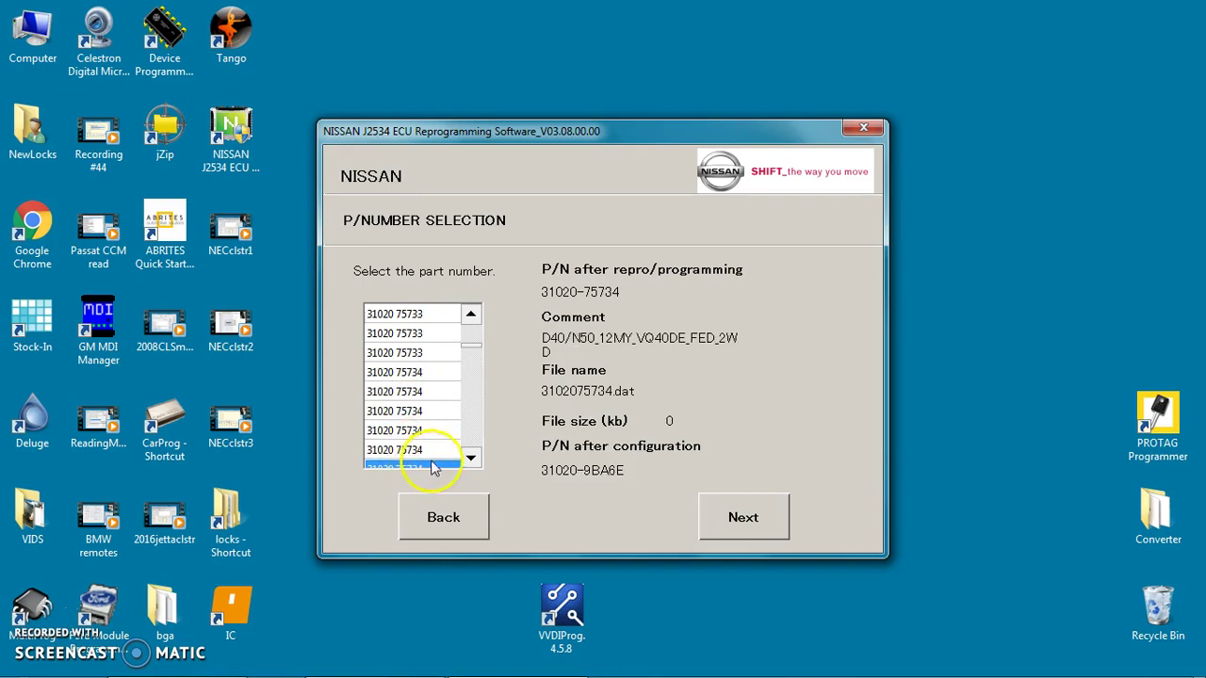
{"action": "left_click", "coordinate": [470, 458]}
{"action": "left_click", "coordinate": [470, 458]}
{"action": "left_click", "coordinate": [470, 458]}
{"action": "left_click", "coordinate": [470, 458]}
{"action": "left_click", "coordinate": [470, 457]}
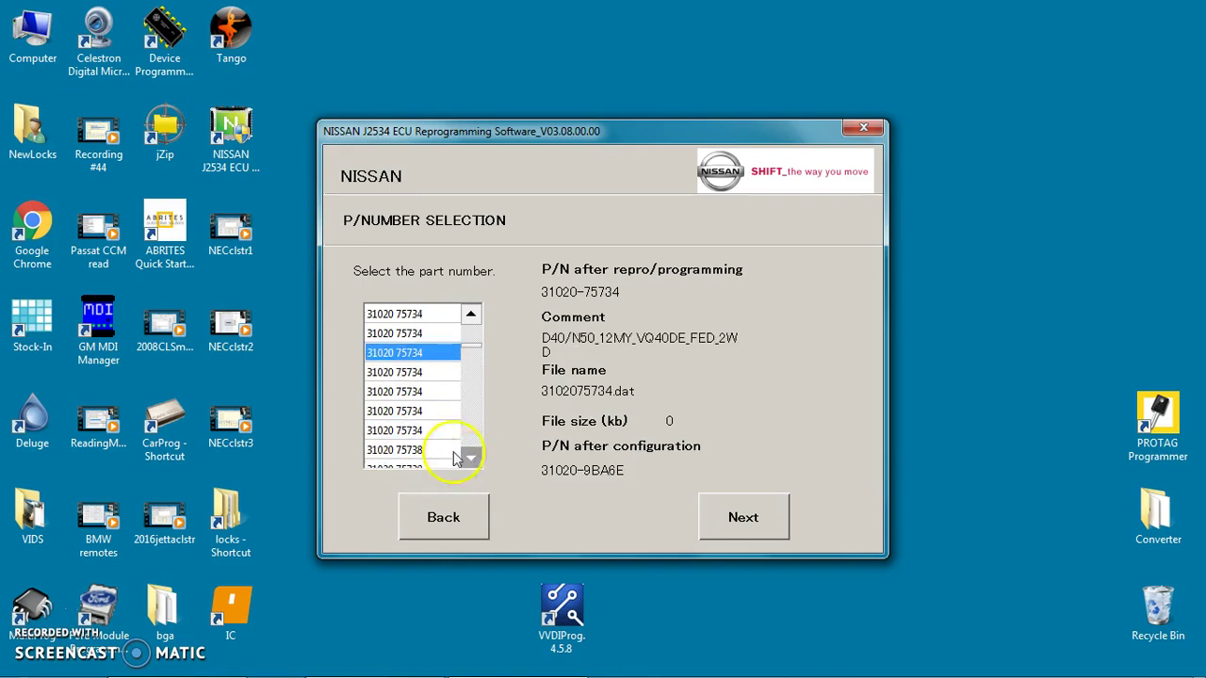
{"action": "left_click", "coordinate": [403, 372]}
{"action": "left_click", "coordinate": [416, 391]}
{"action": "left_click", "coordinate": [420, 411]}
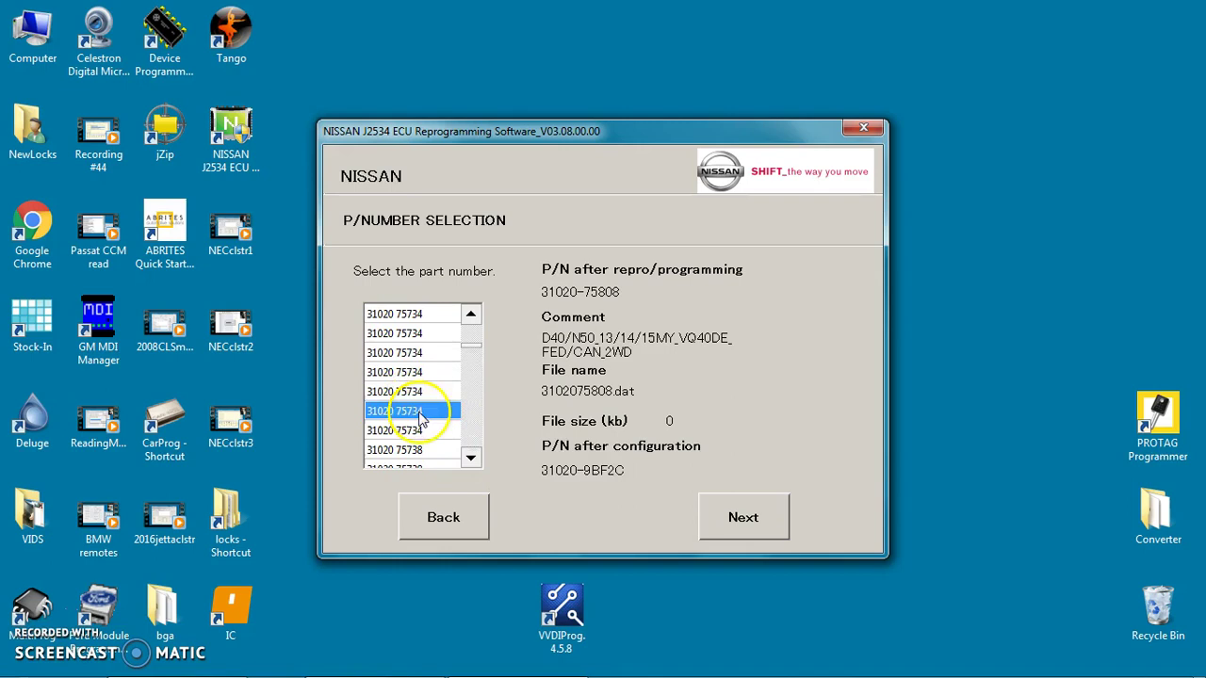
{"action": "left_click", "coordinate": [424, 430]}
{"action": "left_click", "coordinate": [429, 451]}
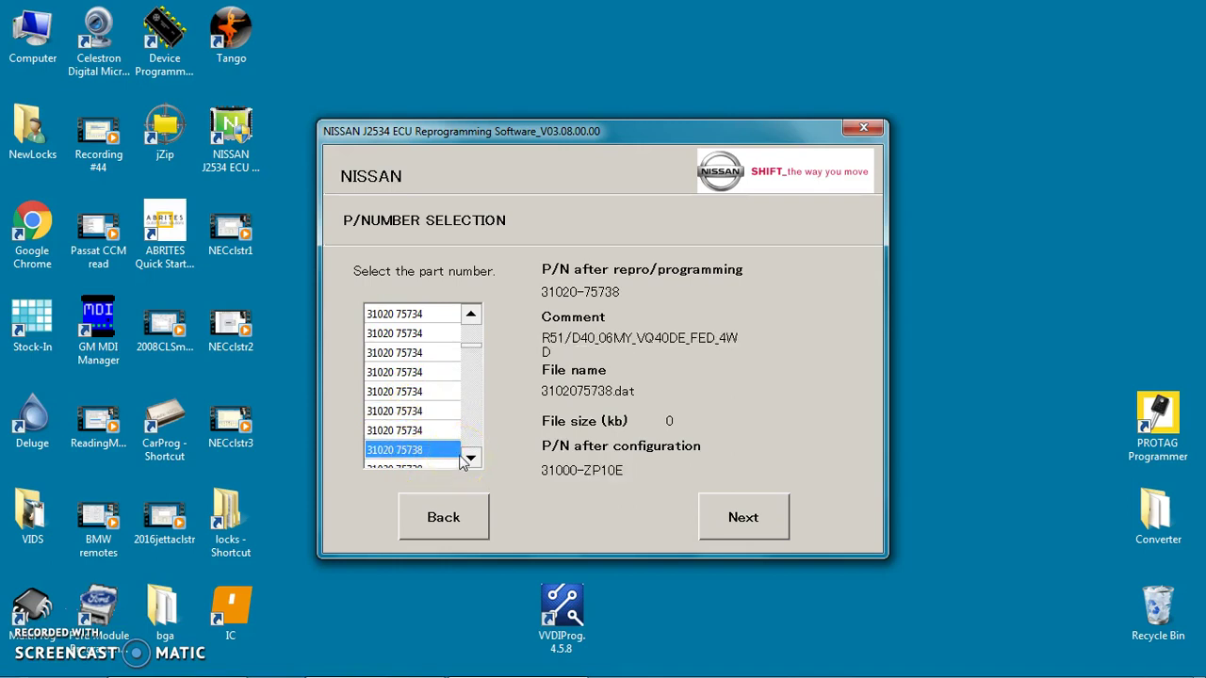
{"action": "left_click", "coordinate": [468, 458]}
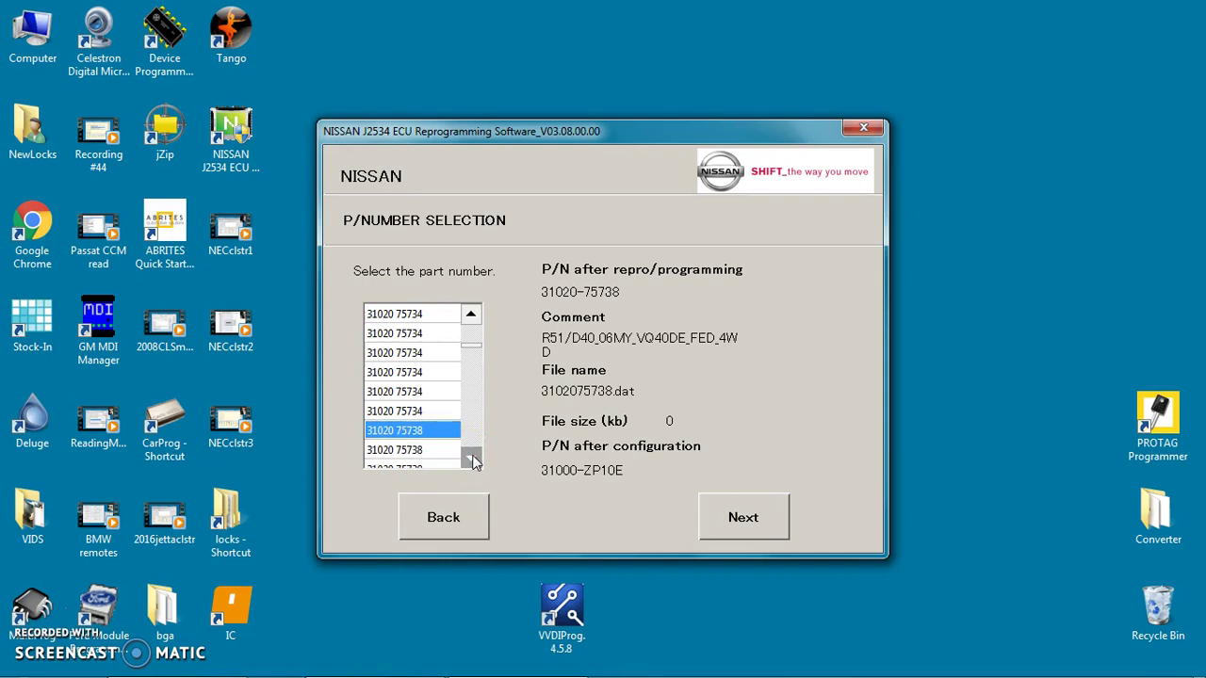
{"action": "left_click", "coordinate": [470, 459]}
{"action": "left_click", "coordinate": [470, 459]}
{"action": "left_click", "coordinate": [470, 459]}
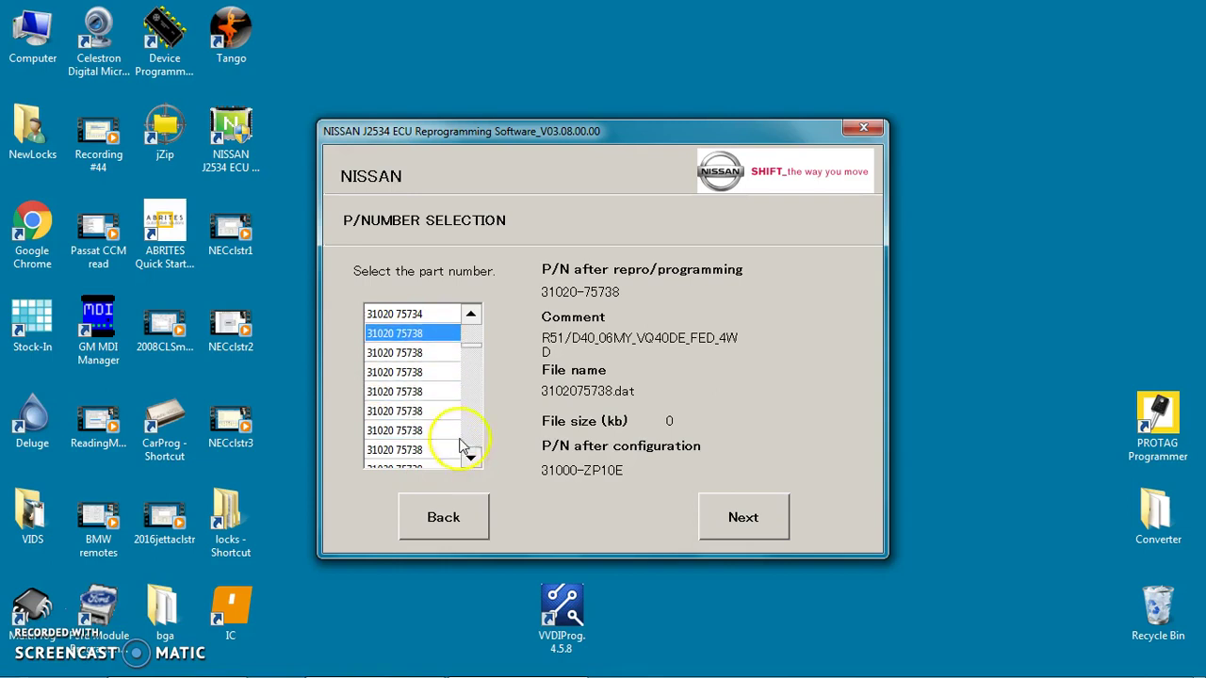
{"action": "left_click", "coordinate": [407, 354]}
{"action": "left_click", "coordinate": [417, 373]}
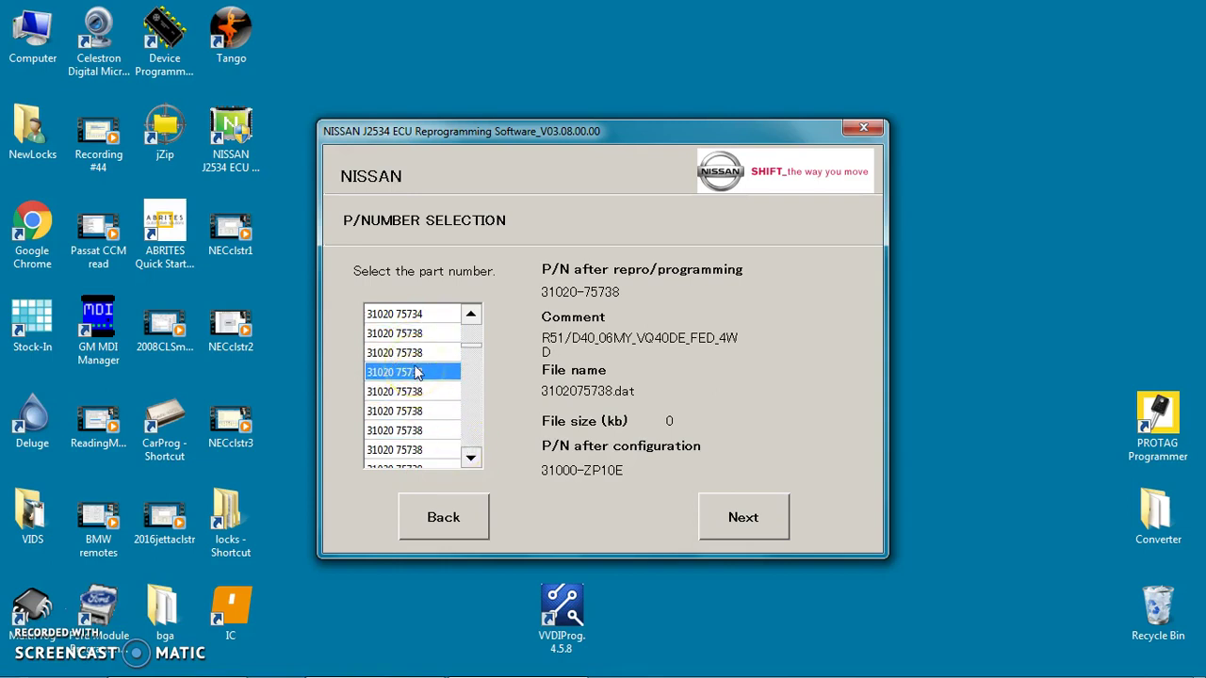
{"action": "left_click", "coordinate": [418, 391]}
{"action": "left_click", "coordinate": [418, 412]}
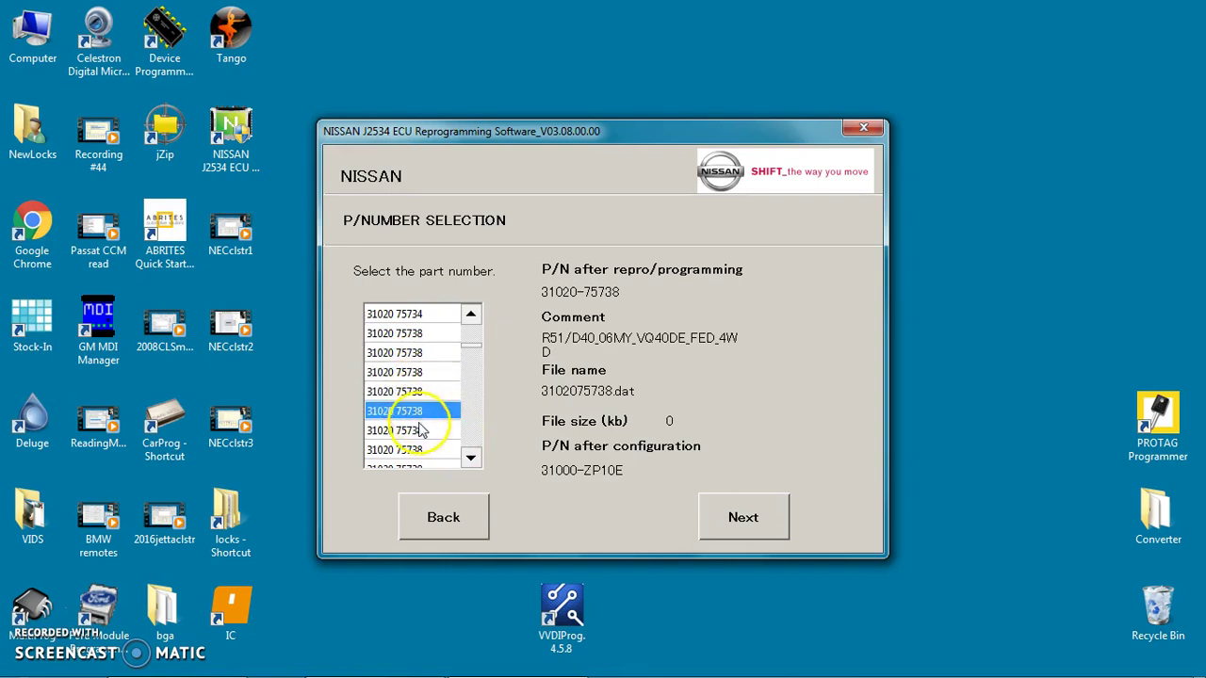
{"action": "left_click", "coordinate": [420, 431]}
{"action": "left_click", "coordinate": [426, 451]}
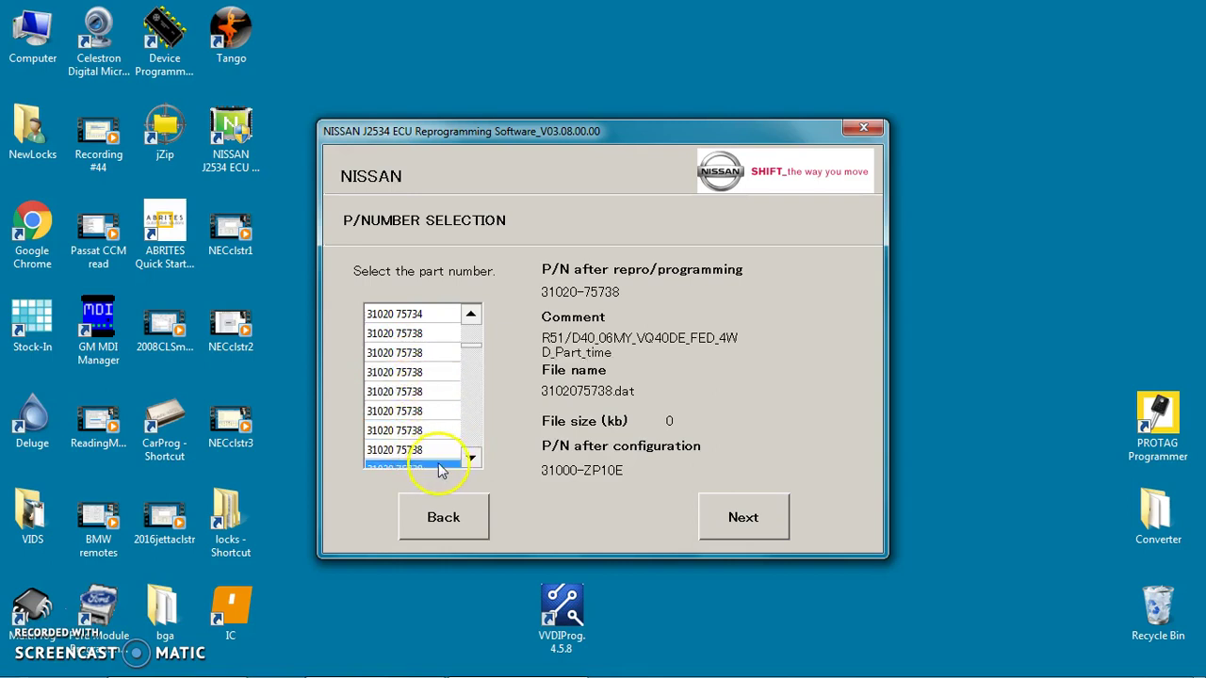
Check the 4WD and Full_time 75738 entries, down to configuration P/N 31000-ZP25E.
{"action": "left_click", "coordinate": [470, 458]}
{"action": "left_click", "coordinate": [411, 375]}
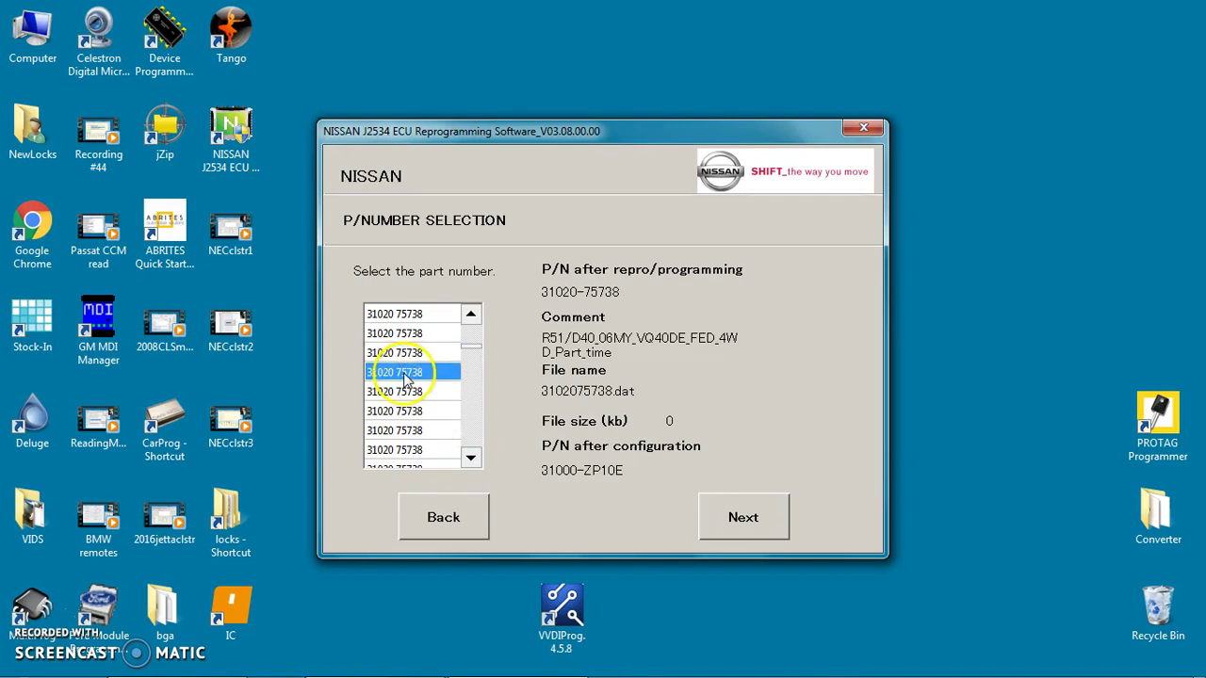
{"action": "left_click", "coordinate": [407, 393]}
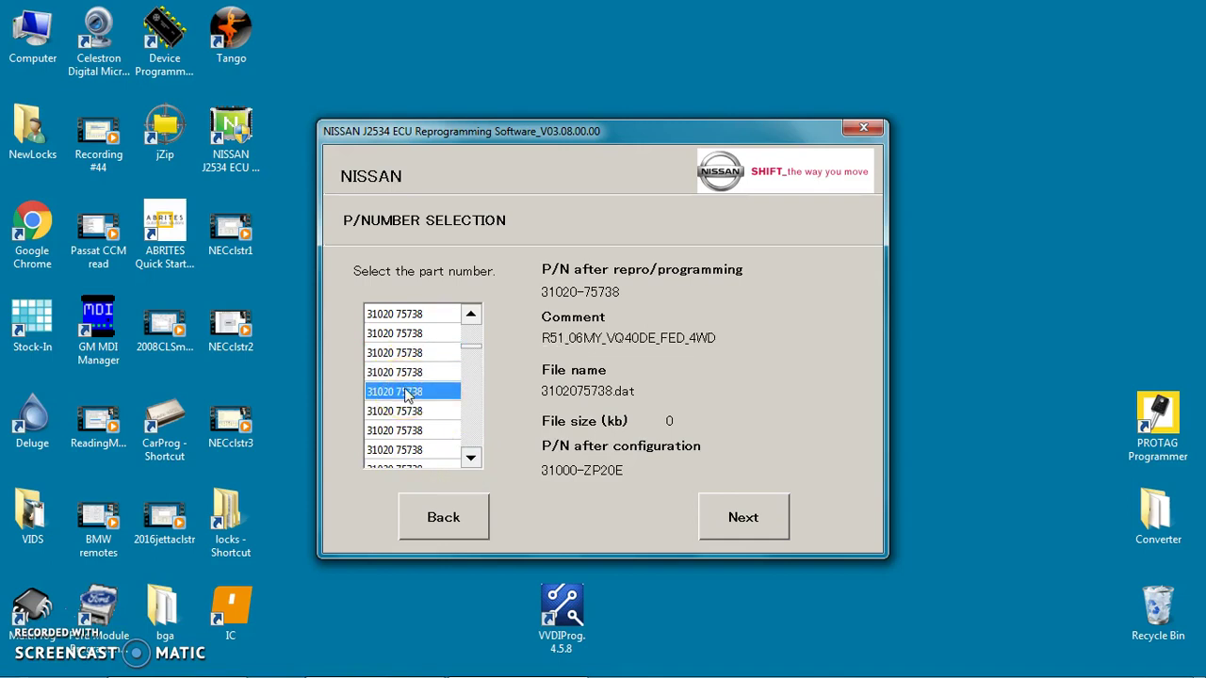
{"action": "left_click", "coordinate": [415, 431]}
{"action": "left_click", "coordinate": [415, 449]}
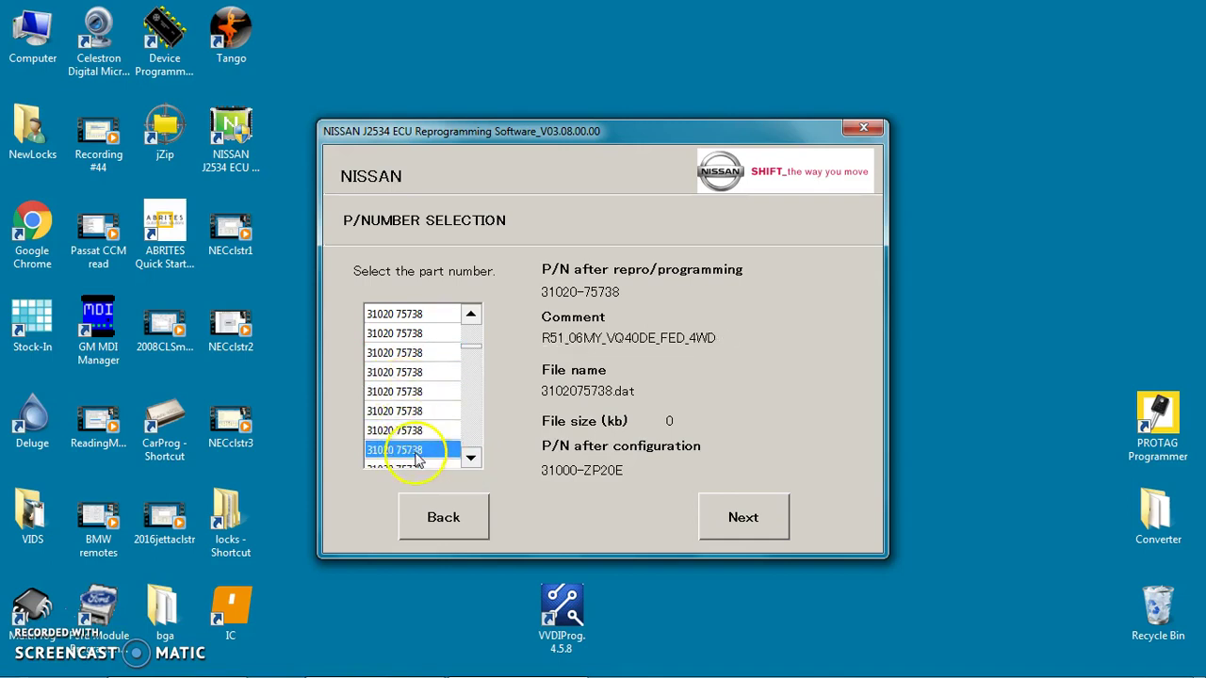
{"action": "left_click", "coordinate": [470, 458]}
{"action": "left_click", "coordinate": [470, 457]}
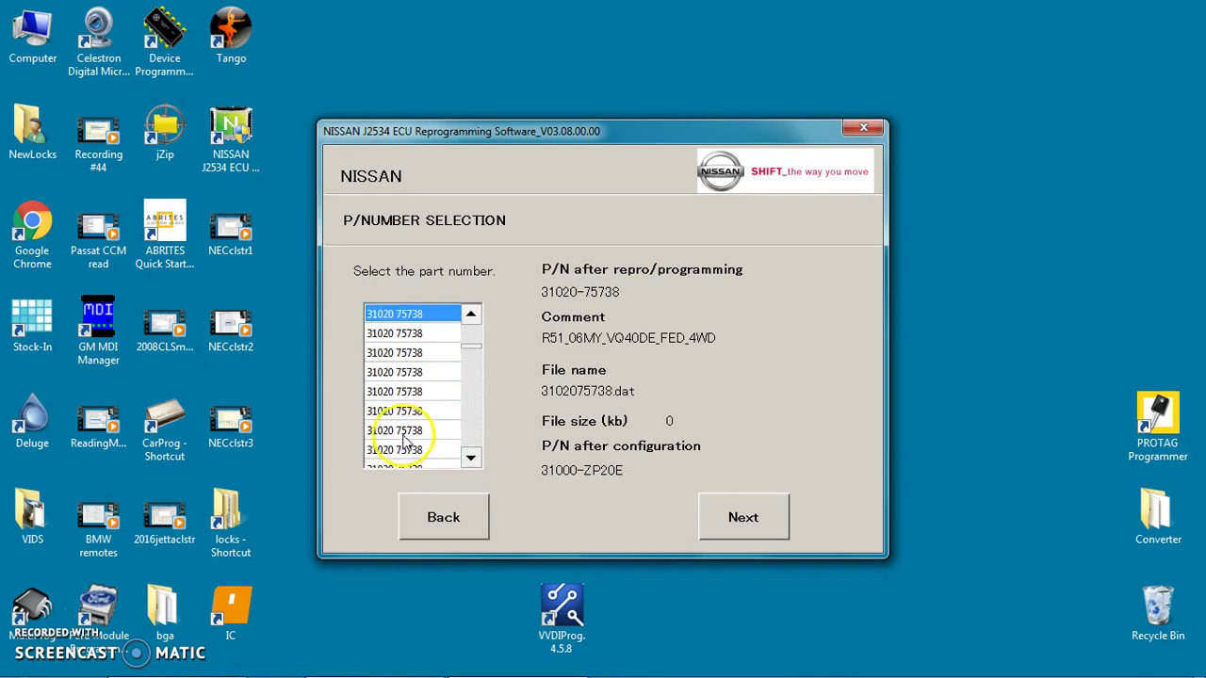
{"action": "left_click", "coordinate": [405, 430]}
{"action": "left_click", "coordinate": [407, 452]}
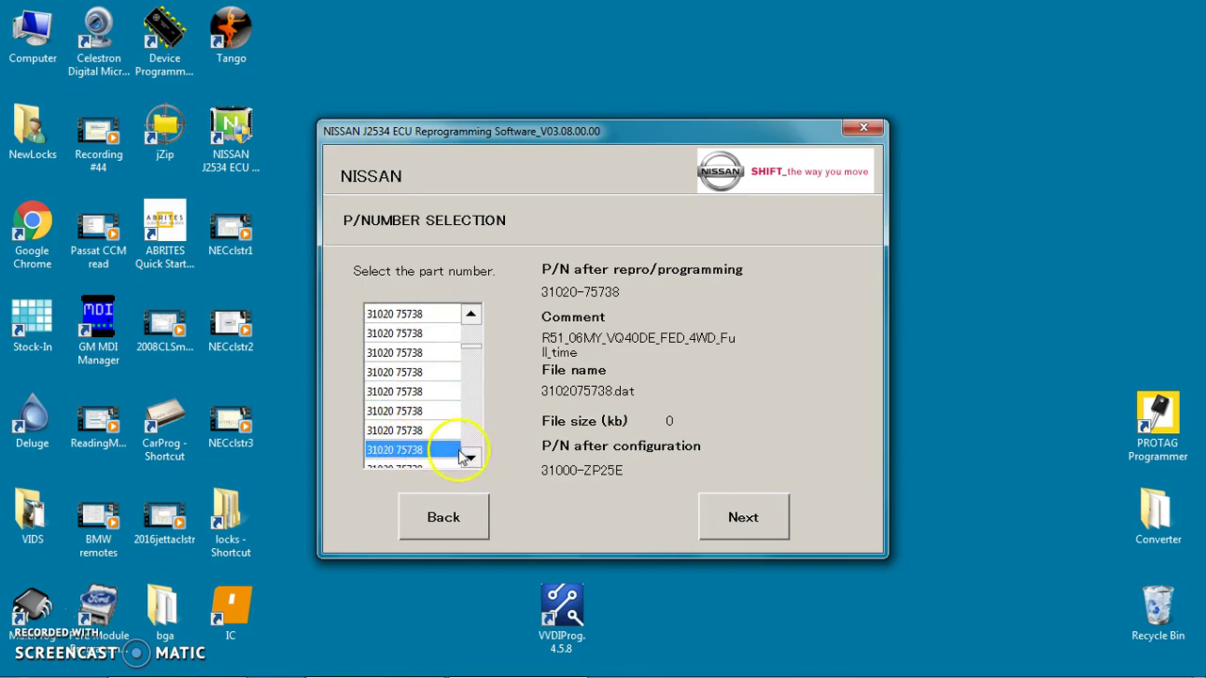
Continue through the 75738 entries, including the R51/D40/N50 Part_time one.
{"action": "left_click", "coordinate": [470, 458]}
{"action": "left_click", "coordinate": [470, 458]}
{"action": "left_click", "coordinate": [470, 457]}
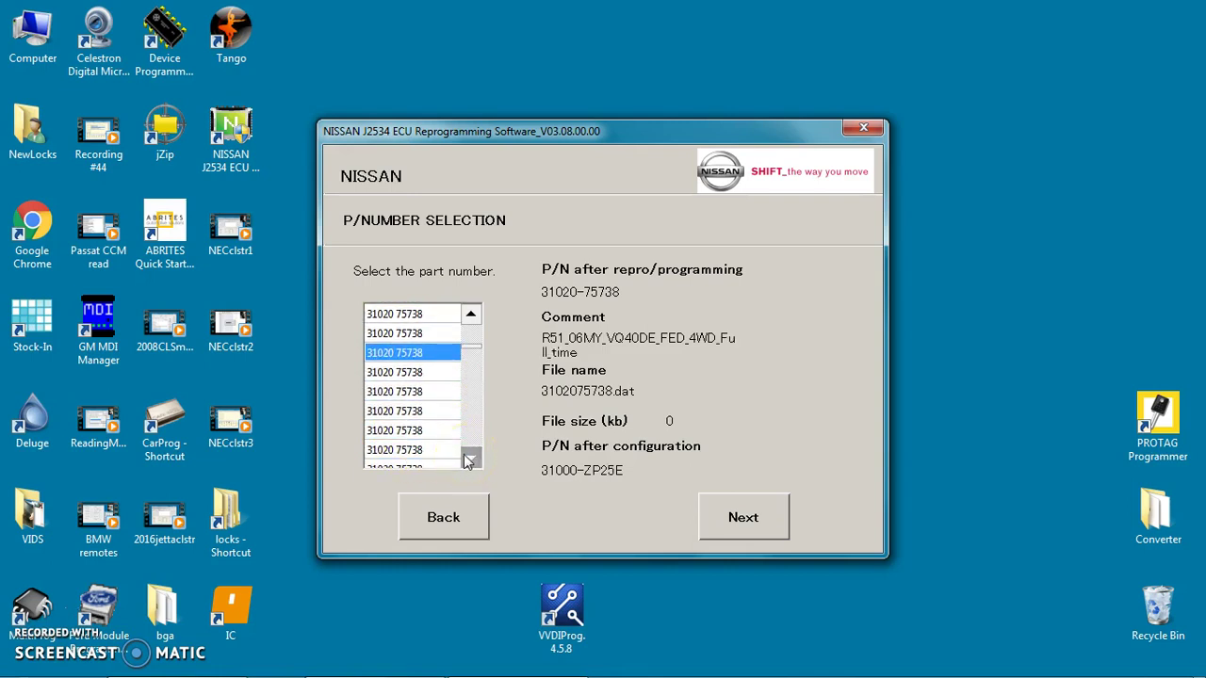
{"action": "left_click", "coordinate": [417, 432]}
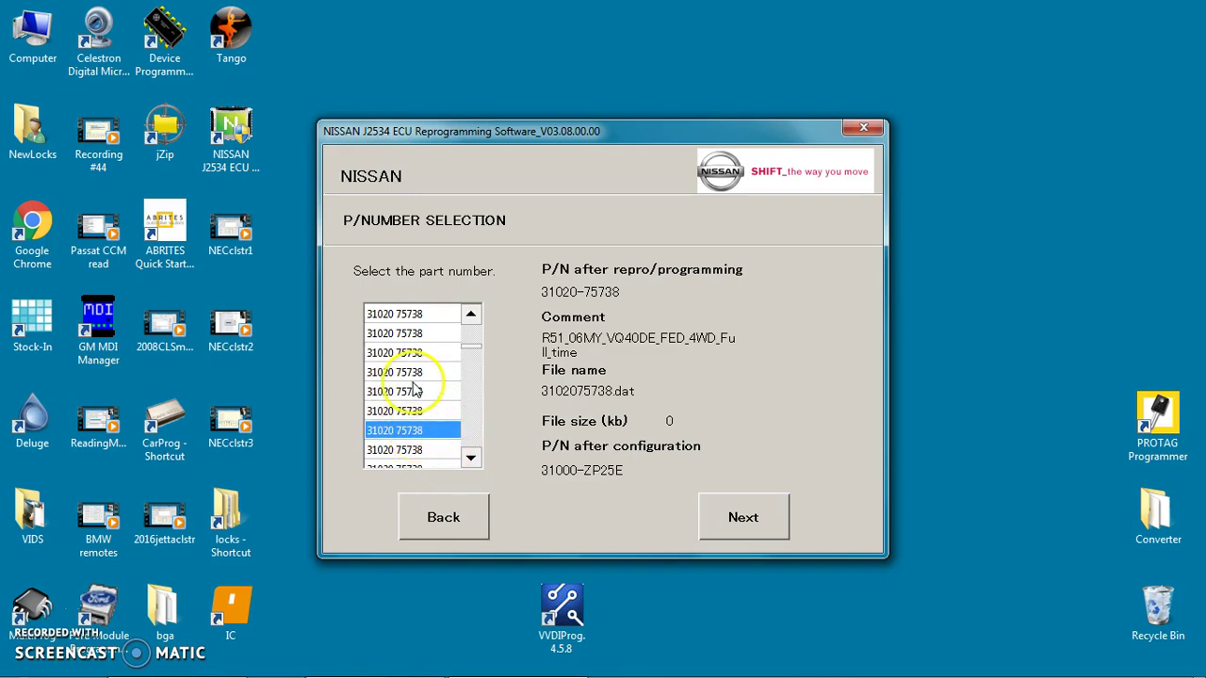
{"action": "left_click", "coordinate": [412, 391]}
{"action": "left_click", "coordinate": [472, 458]}
{"action": "left_click", "coordinate": [472, 458]}
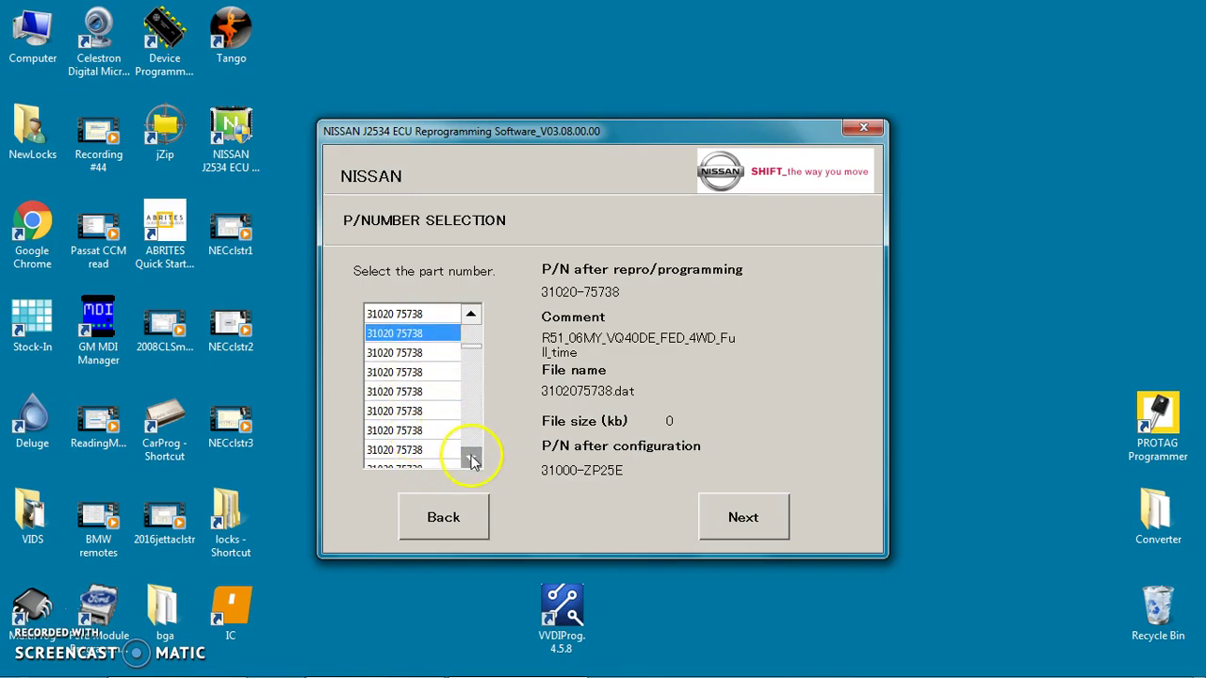
{"action": "left_click", "coordinate": [405, 411]}
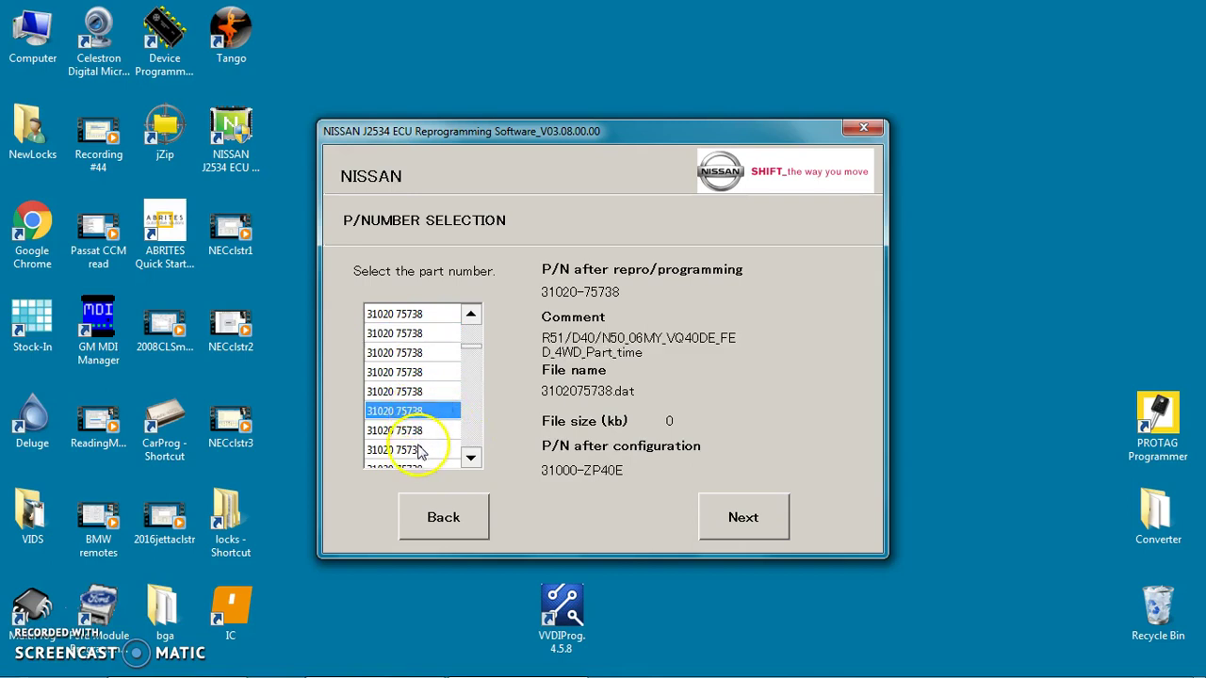
{"action": "left_click", "coordinate": [420, 449]}
{"action": "left_click", "coordinate": [471, 459]}
{"action": "left_click", "coordinate": [414, 411]}
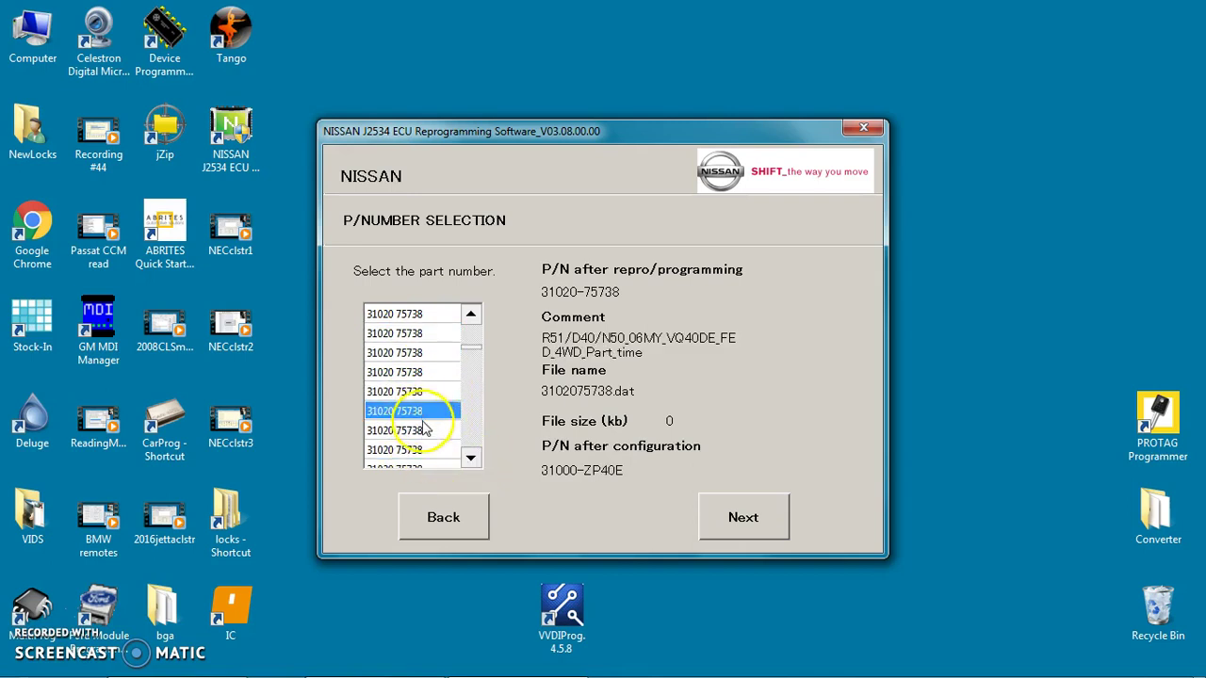
{"action": "left_click", "coordinate": [426, 430]}
{"action": "left_click", "coordinate": [423, 450]}
{"action": "left_click", "coordinate": [471, 458]}
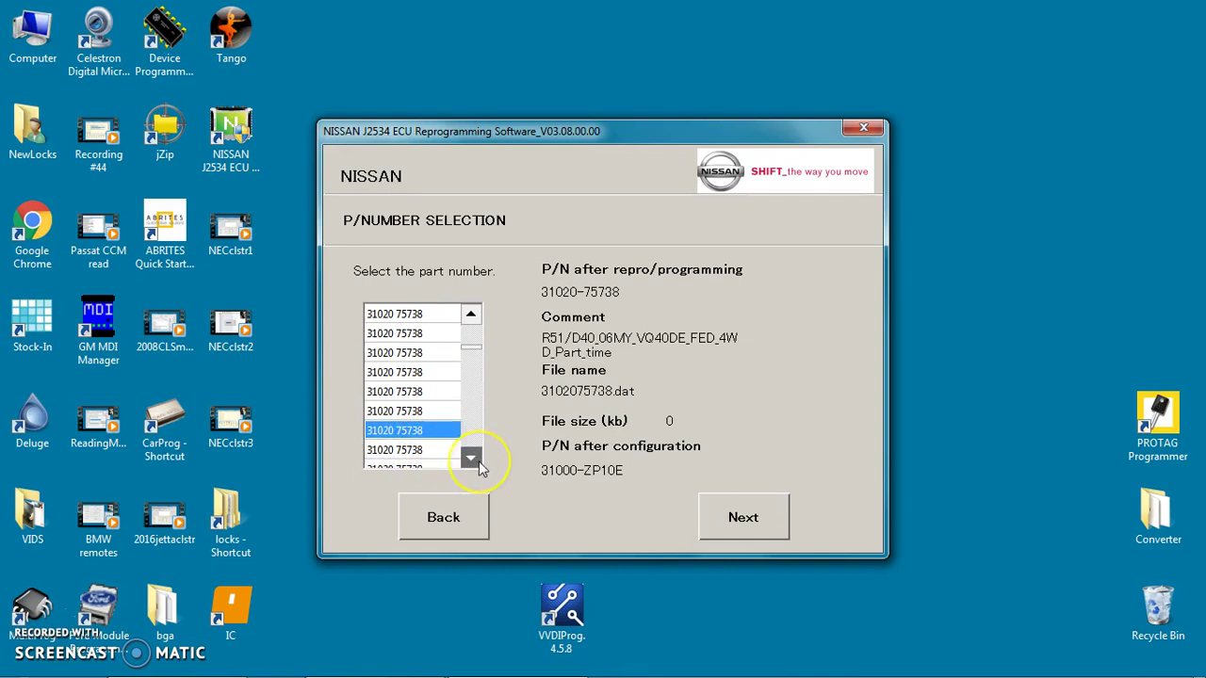
{"action": "scroll", "coordinate": [471, 458], "scroll_direction": "down", "scroll_amount": 2}
{"action": "left_click", "coordinate": [414, 410]}
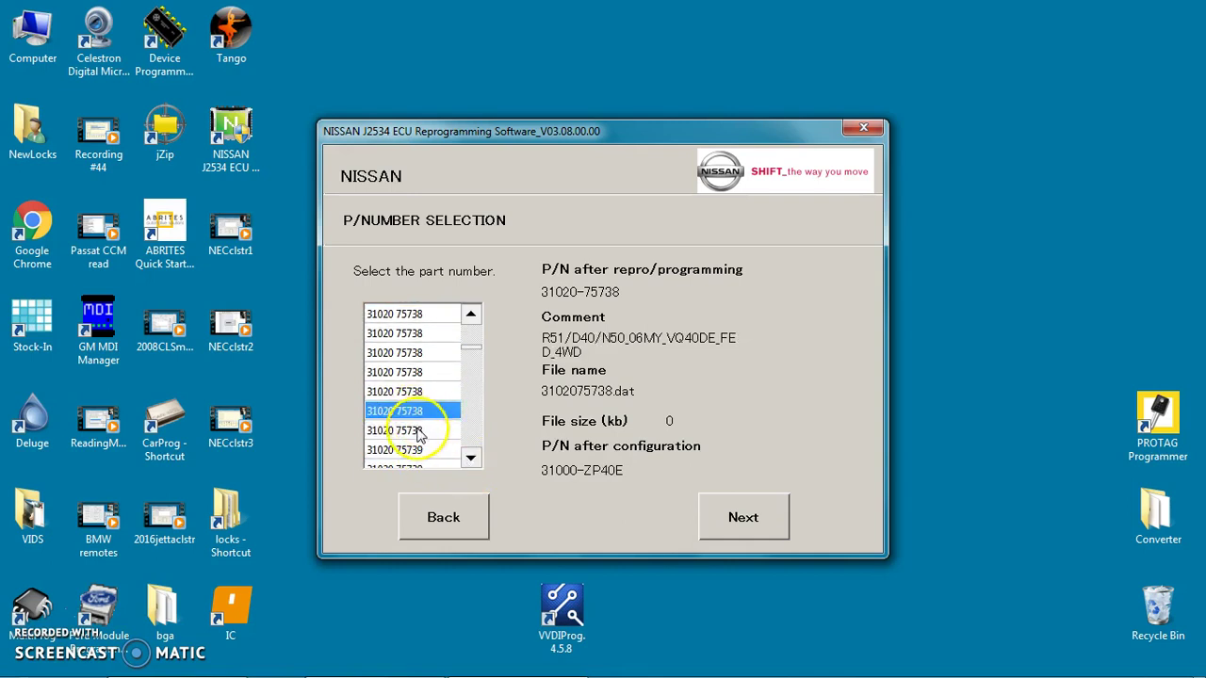
{"action": "left_click", "coordinate": [424, 430]}
{"action": "left_click", "coordinate": [424, 450]}
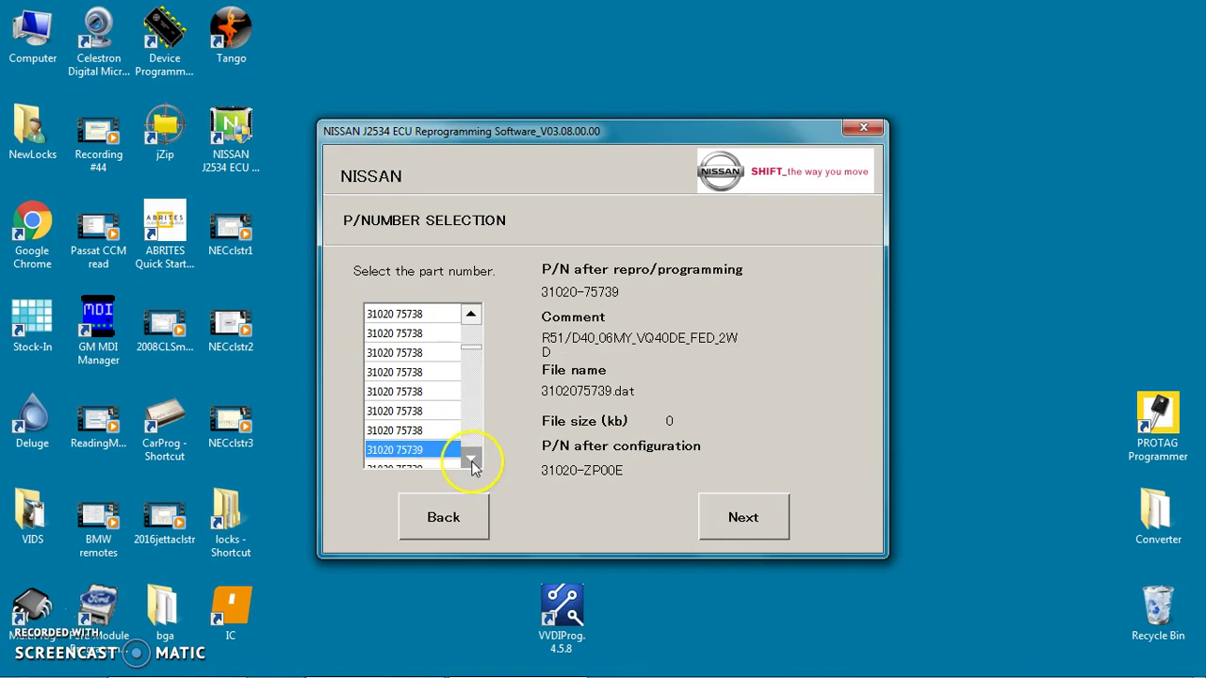
{"action": "left_click", "coordinate": [471, 458]}
{"action": "scroll", "coordinate": [471, 461], "scroll_direction": "down", "scroll_amount": 2}
{"action": "left_click", "coordinate": [419, 450]}
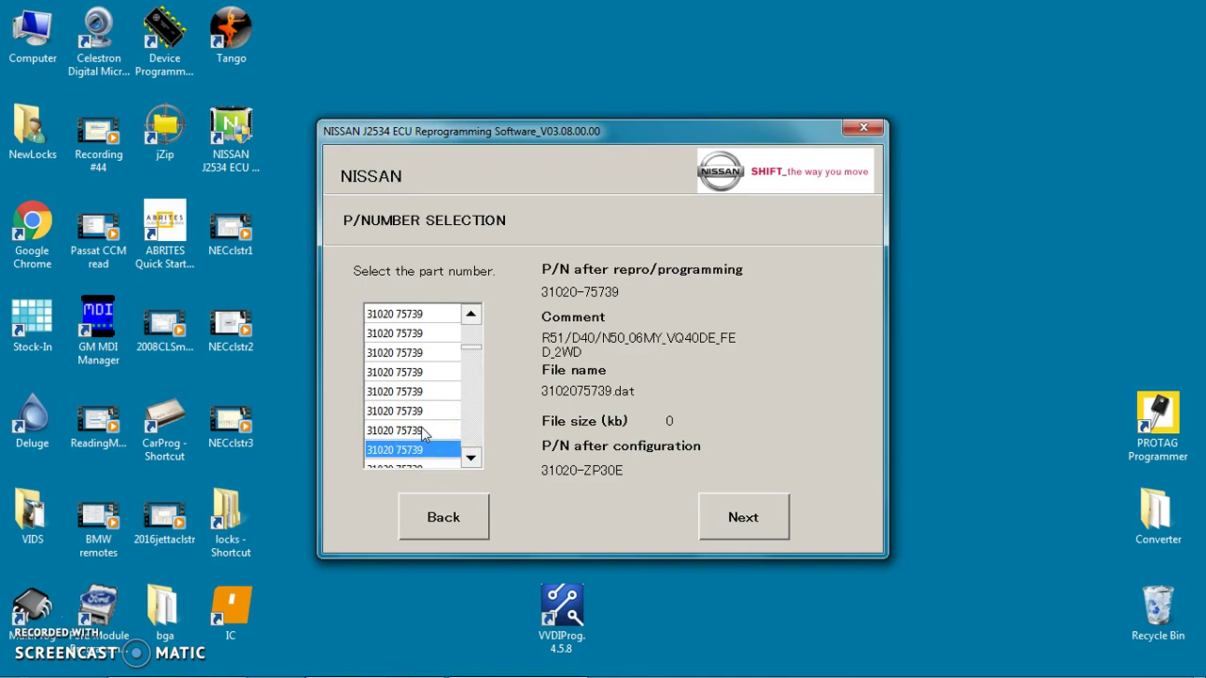
{"action": "left_click", "coordinate": [424, 434]}
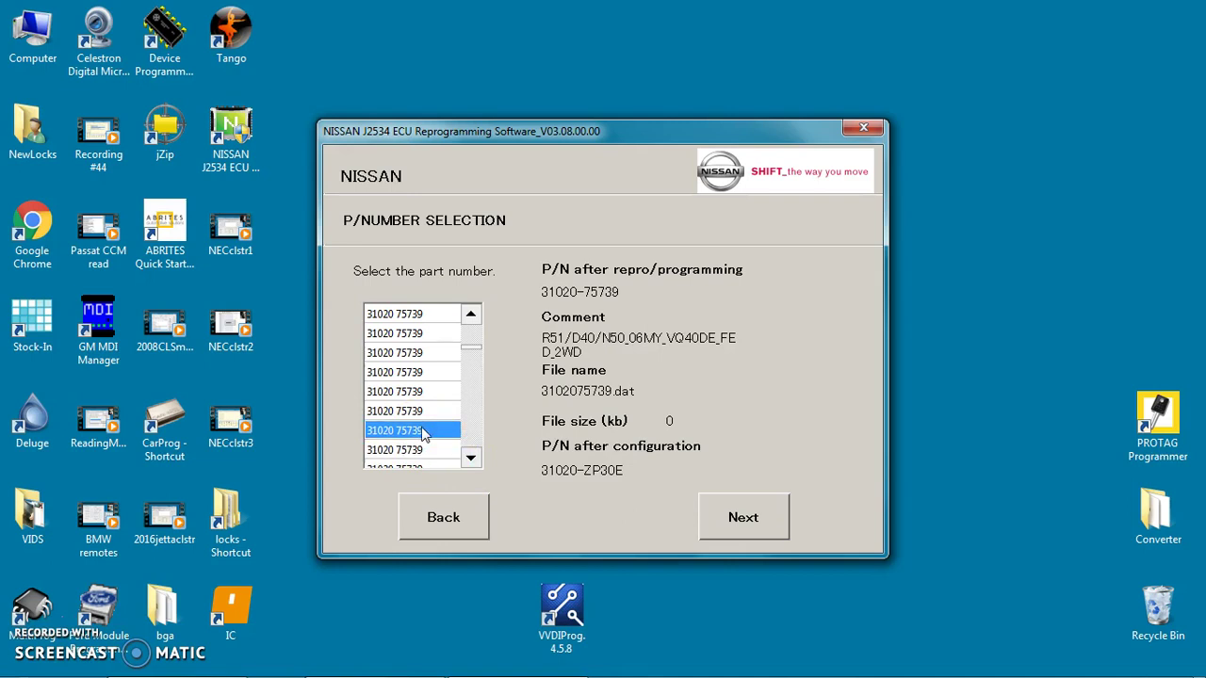
{"action": "left_click", "coordinate": [470, 457]}
{"action": "left_click", "coordinate": [470, 458]}
{"action": "left_click", "coordinate": [471, 458]}
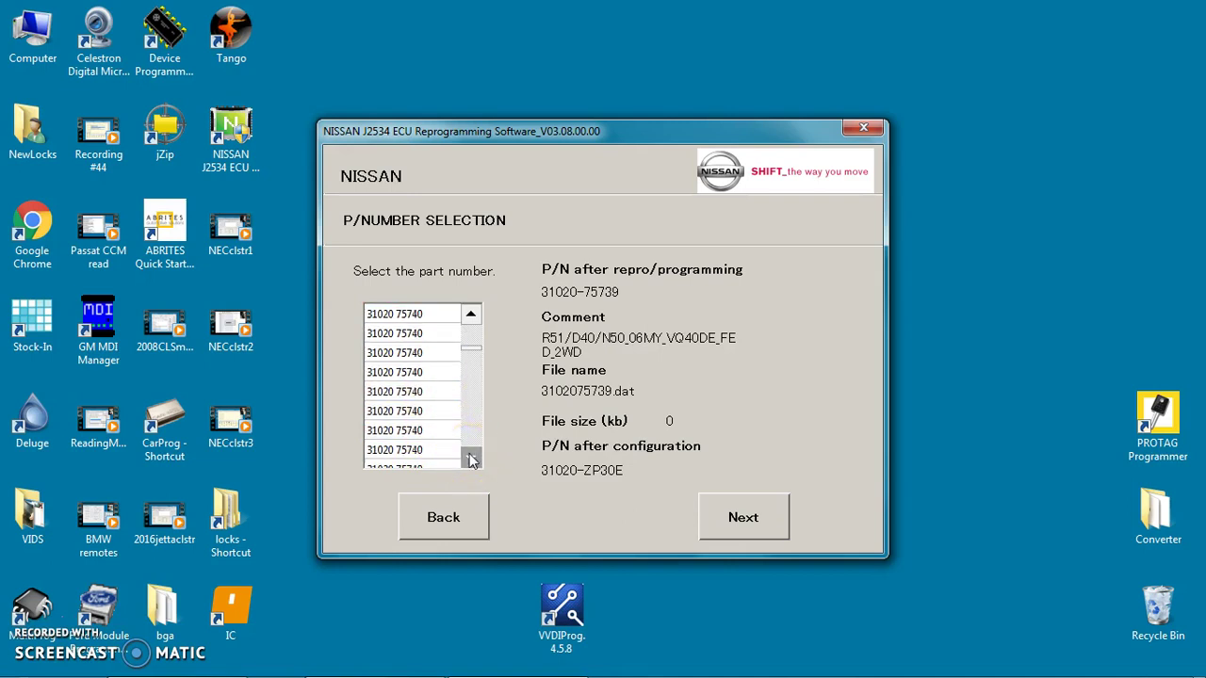
{"action": "left_click", "coordinate": [424, 434]}
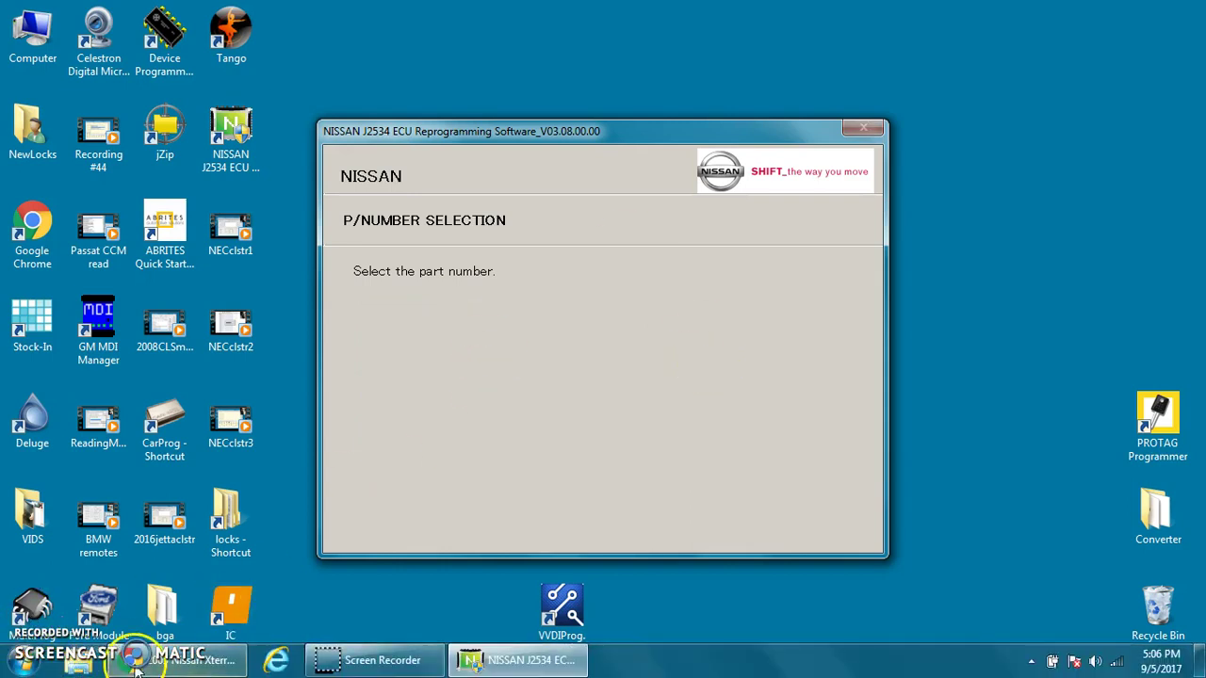
{"action": "left_click", "coordinate": [160, 664]}
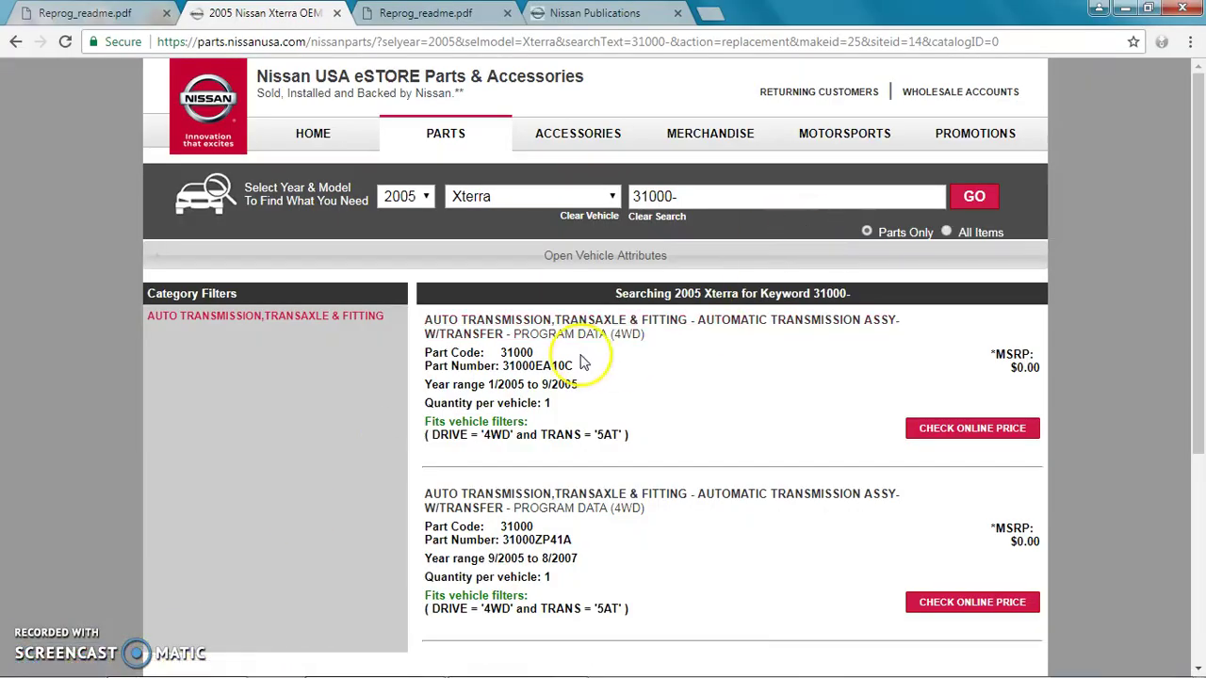
{"action": "left_click", "coordinate": [1124, 10]}
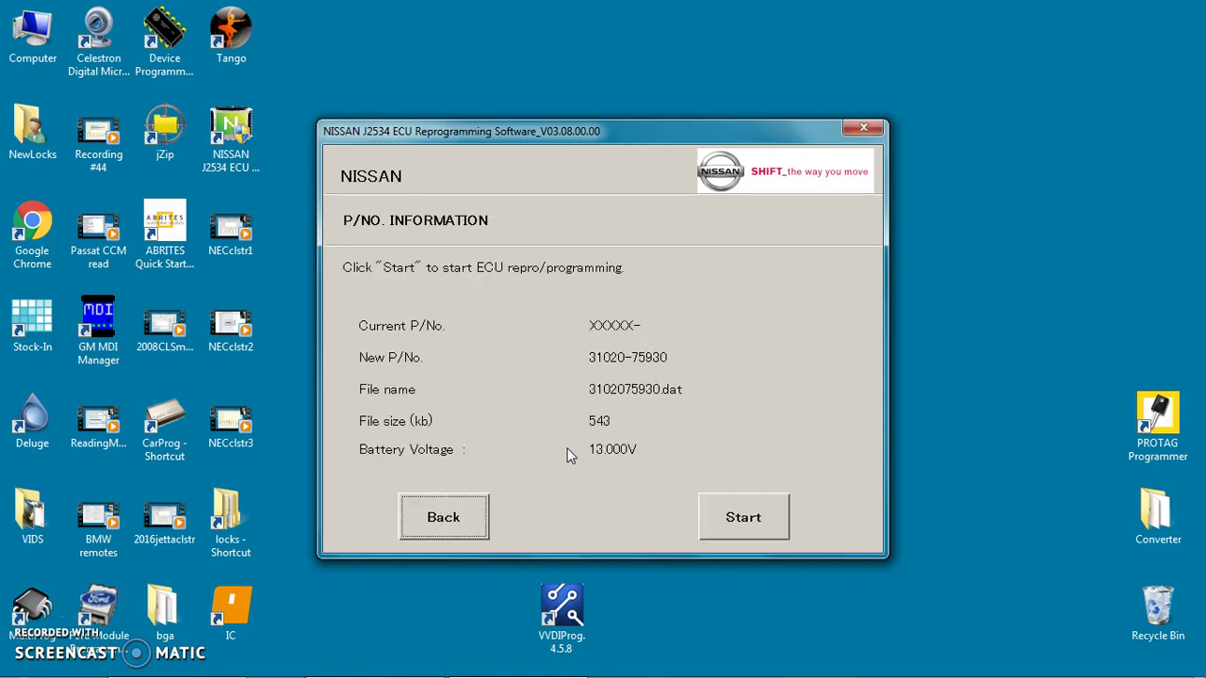
{"action": "left_click", "coordinate": [739, 514]}
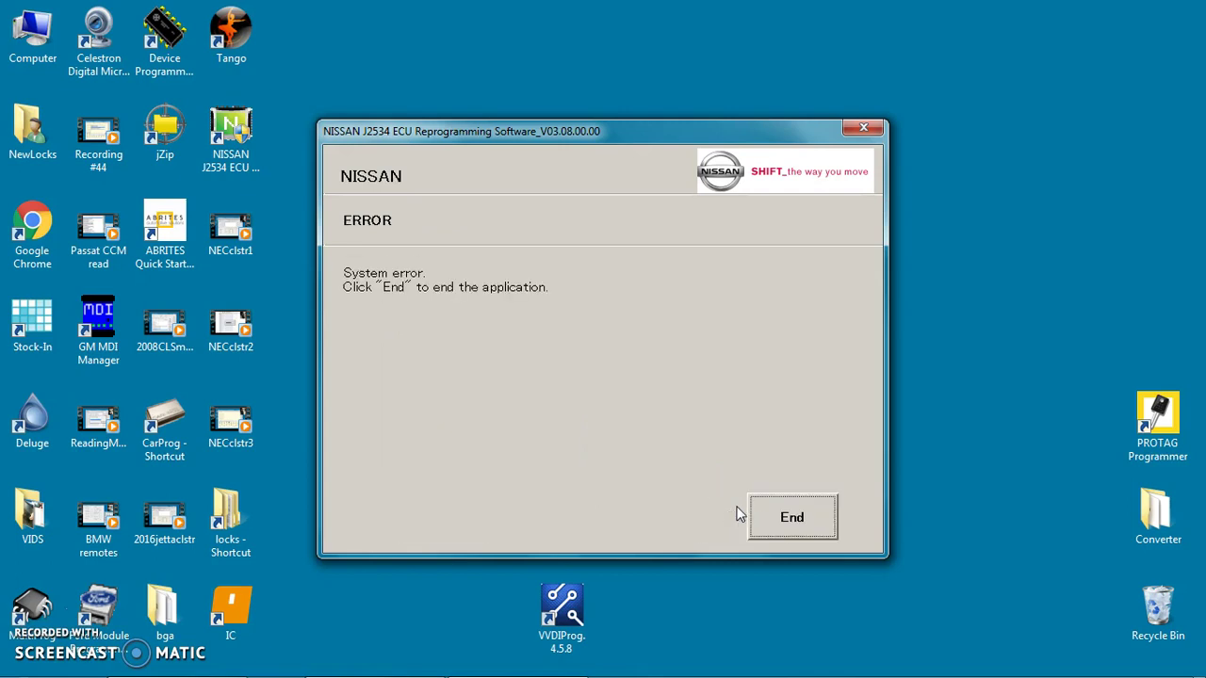
{"action": "left_click", "coordinate": [788, 519]}
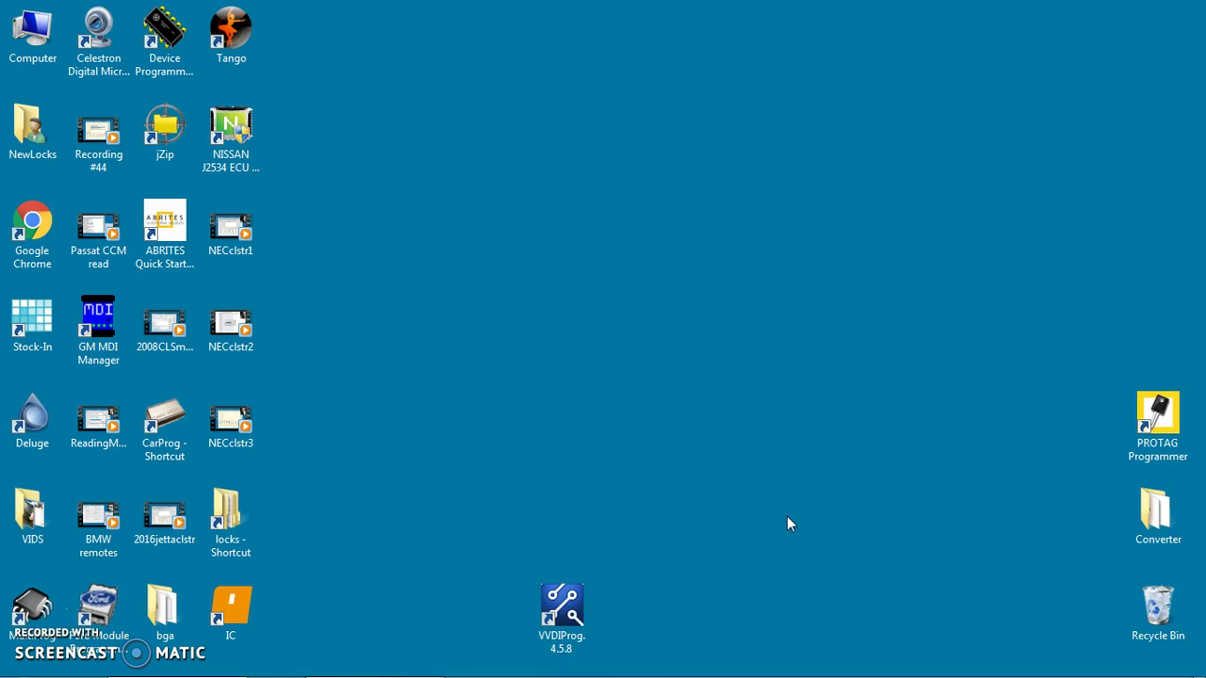
Open the install folder of the NISSAN J2534 shortcut from its Properties.
{"action": "left_click", "coordinate": [226, 161]}
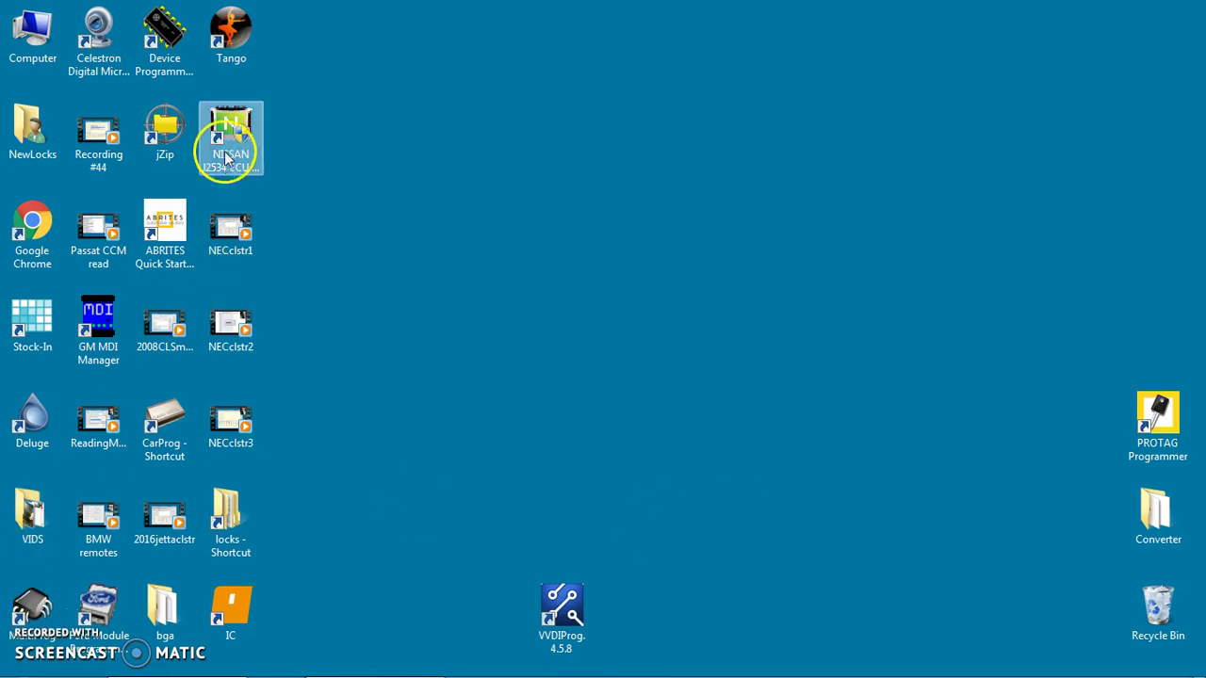
{"action": "right_click", "coordinate": [226, 140]}
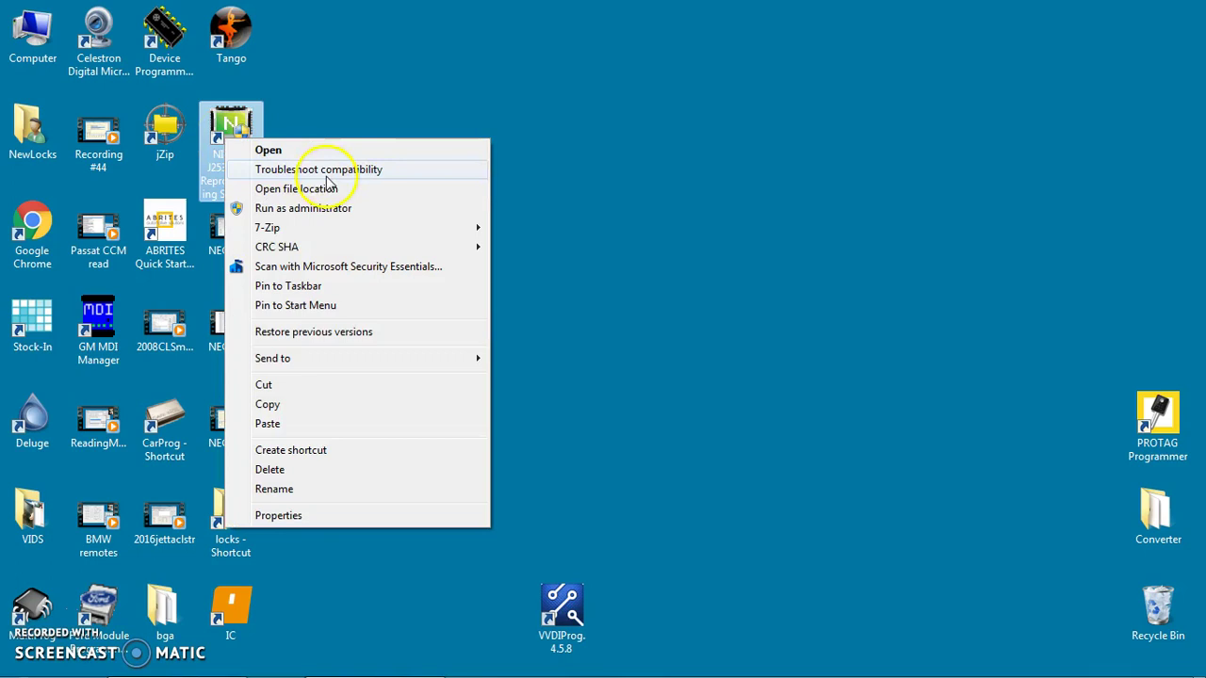
{"action": "left_click", "coordinate": [279, 516]}
{"action": "left_click", "coordinate": [331, 468]}
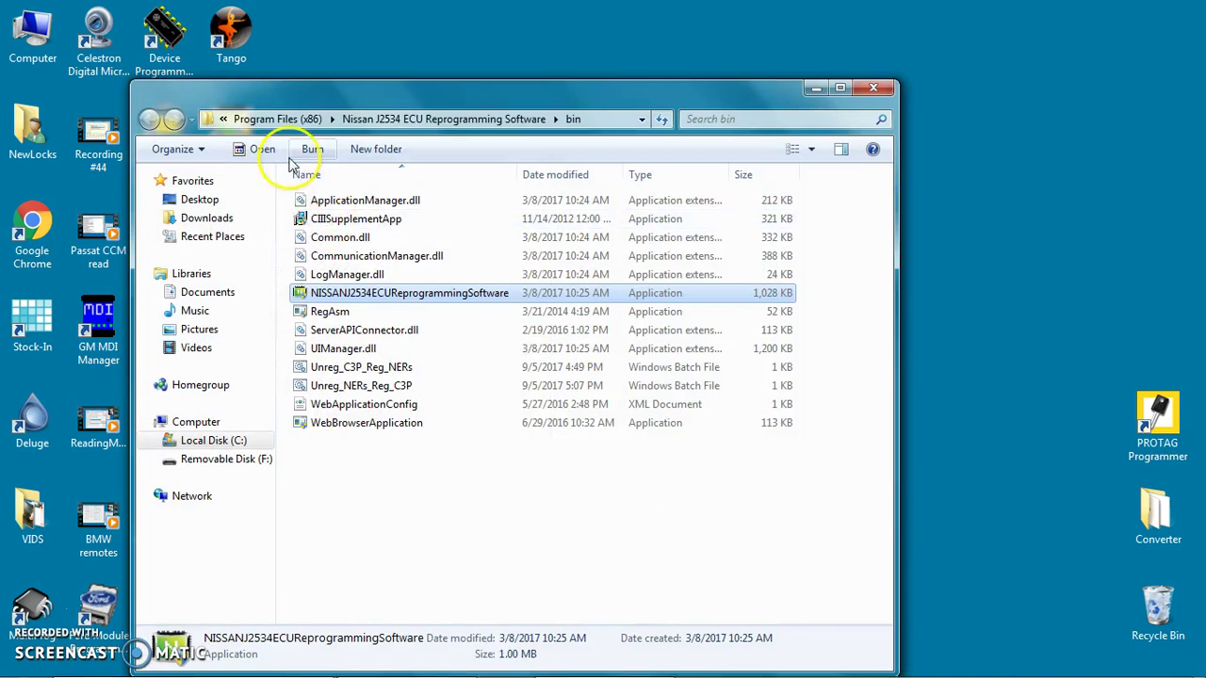
Browse from the program folder through Application data, then into Nissan > DTool > PDX Package.
{"action": "left_click", "coordinate": [396, 119]}
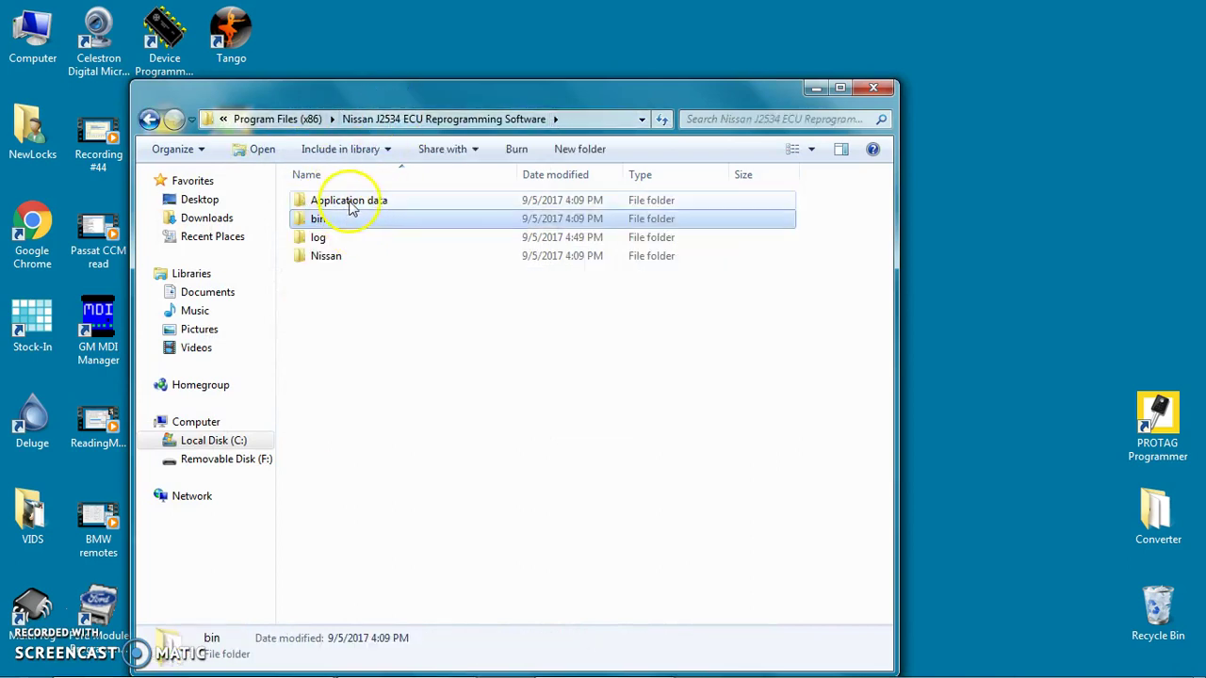
{"action": "double_click", "coordinate": [350, 202]}
{"action": "double_click", "coordinate": [325, 218]}
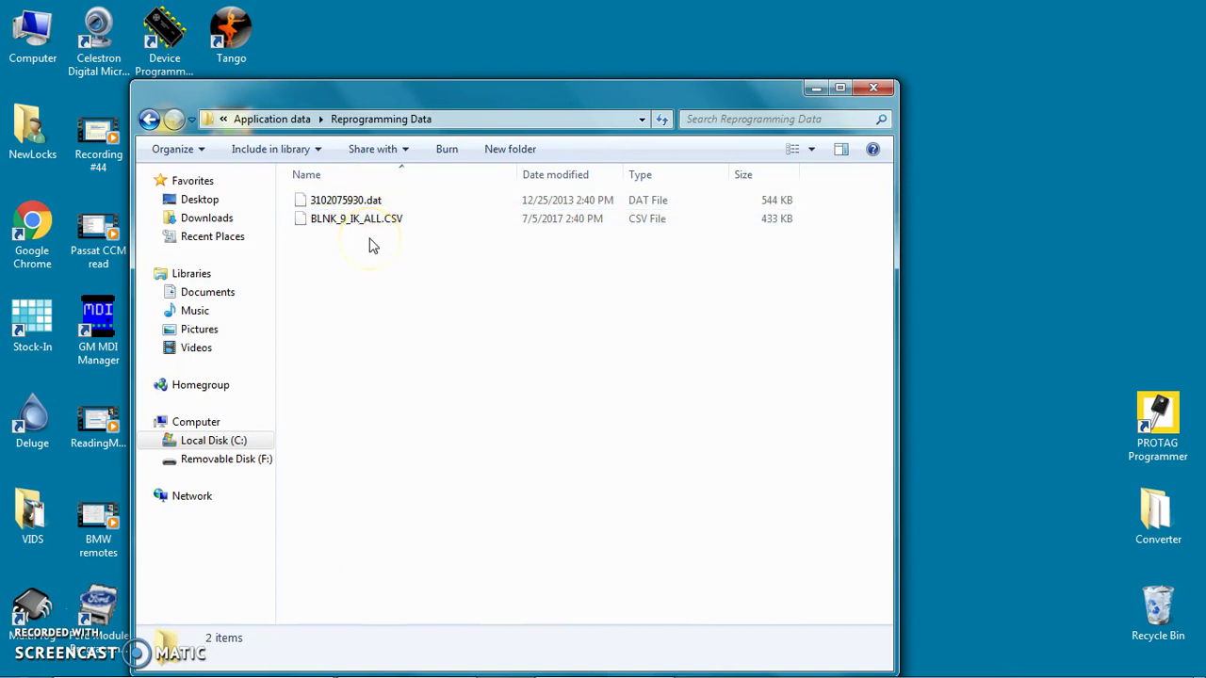
{"action": "left_click", "coordinate": [150, 120]}
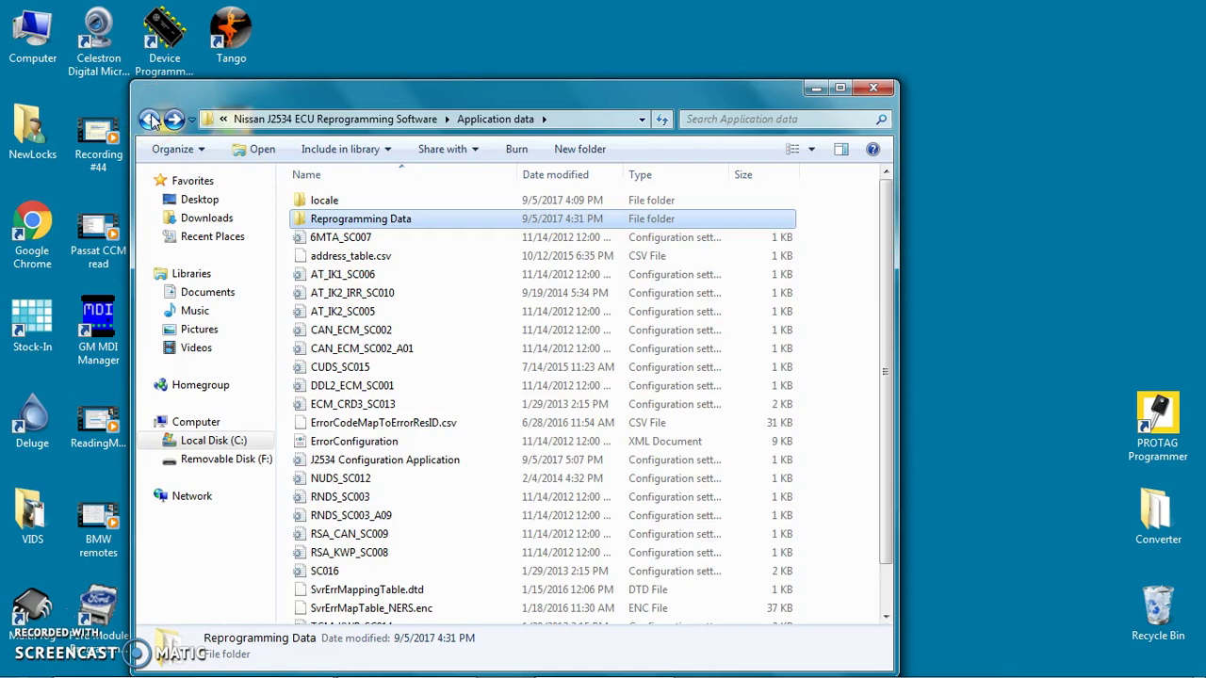
{"action": "left_click", "coordinate": [150, 119]}
{"action": "double_click", "coordinate": [337, 255]}
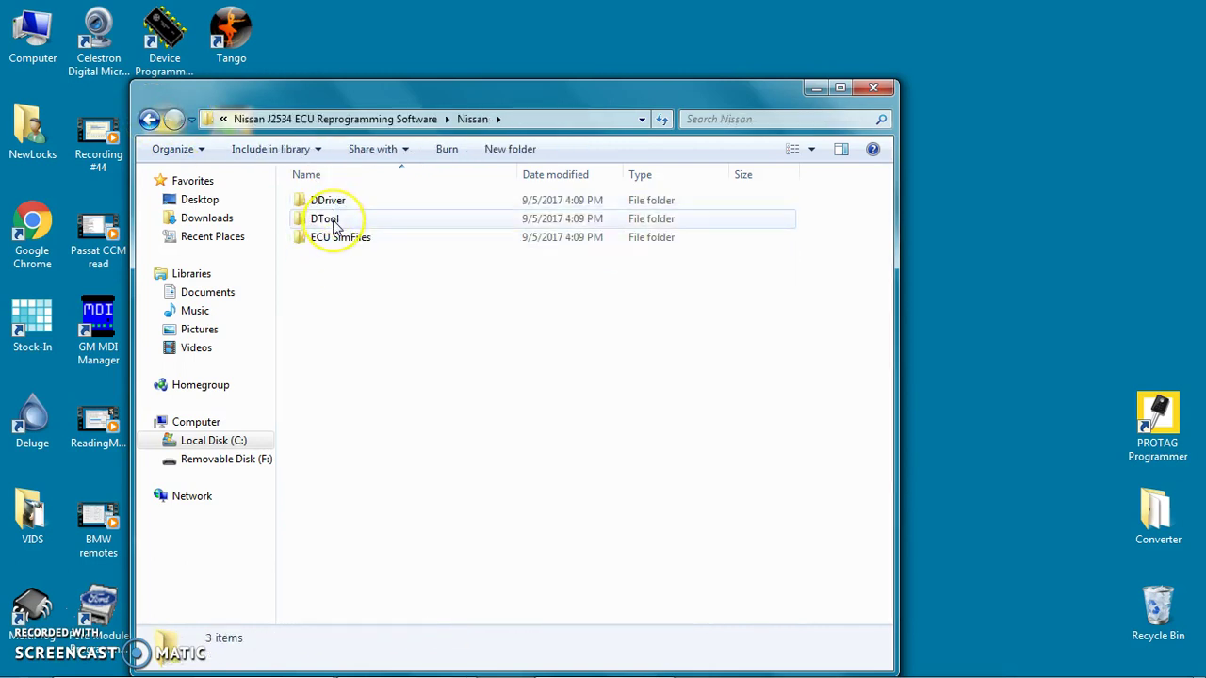
{"action": "double_click", "coordinate": [336, 226]}
{"action": "double_click", "coordinate": [334, 226]}
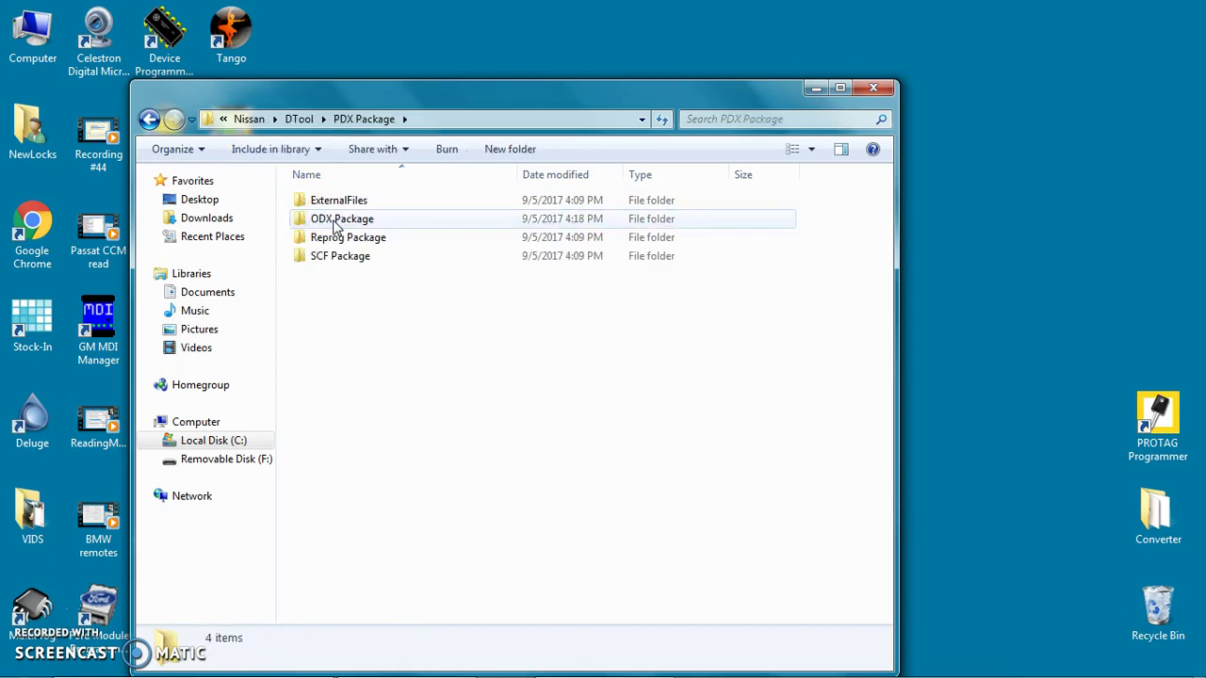
{"action": "double_click", "coordinate": [342, 240]}
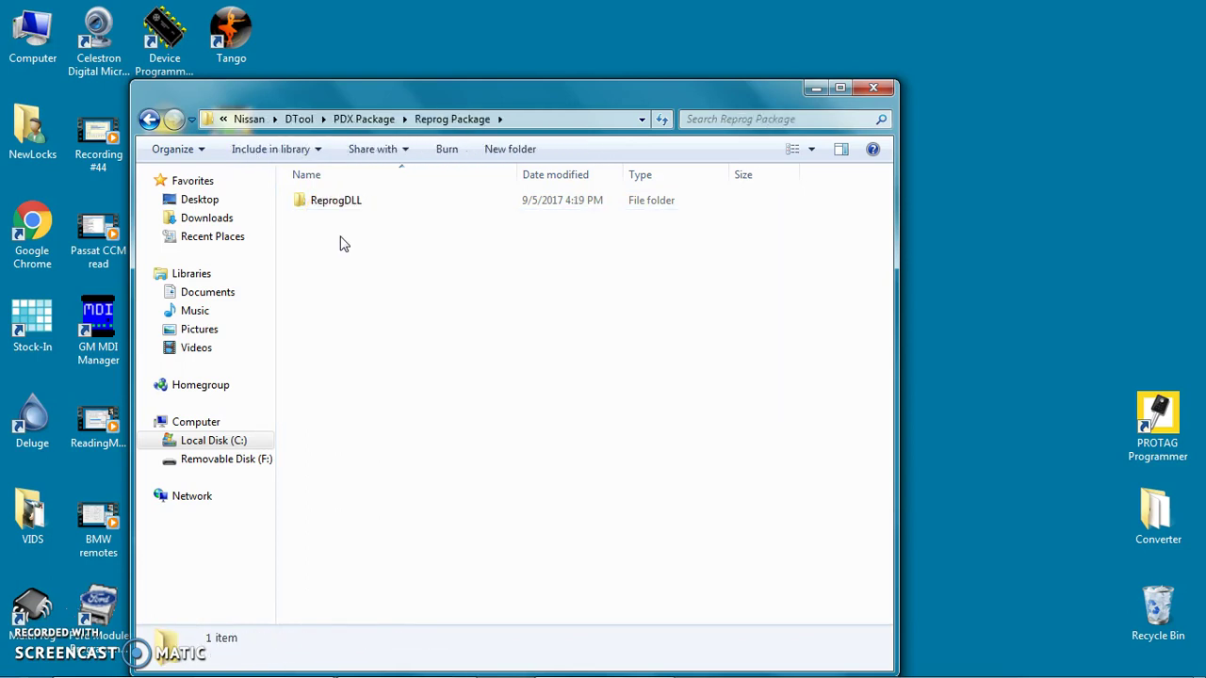
{"action": "left_click", "coordinate": [148, 119]}
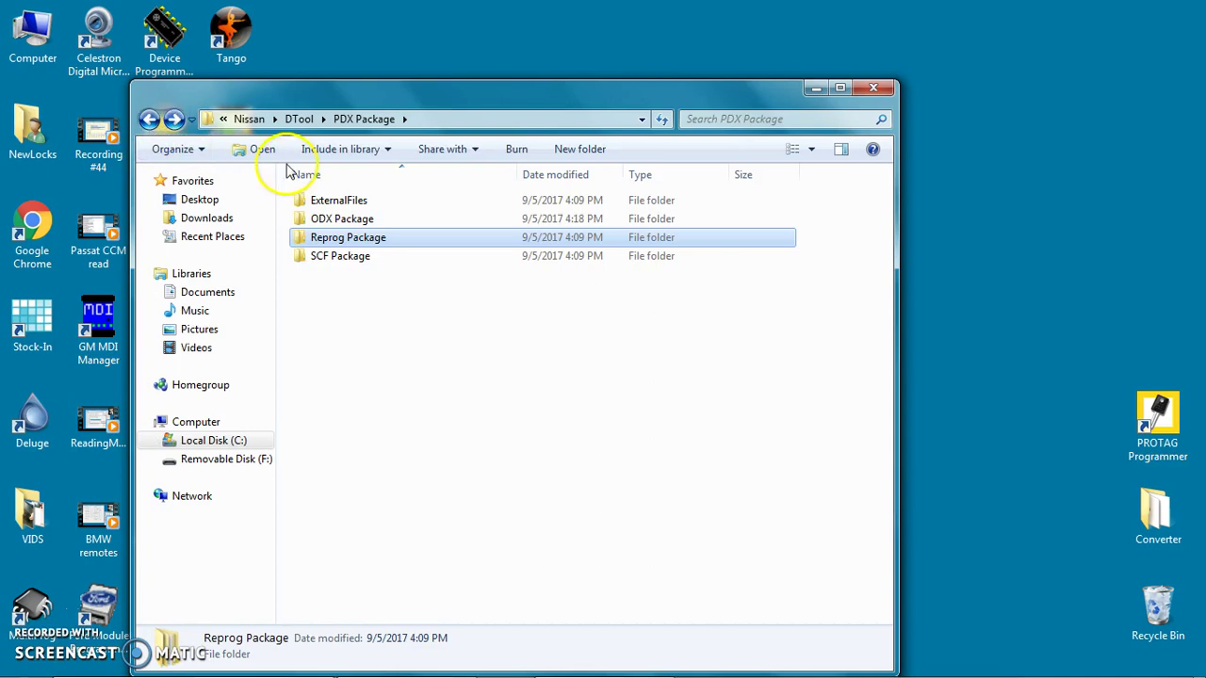
Go into ExternalFiles > Config > 107 and look over the AT_EA70C and AT_WL60C files.
{"action": "double_click", "coordinate": [339, 200]}
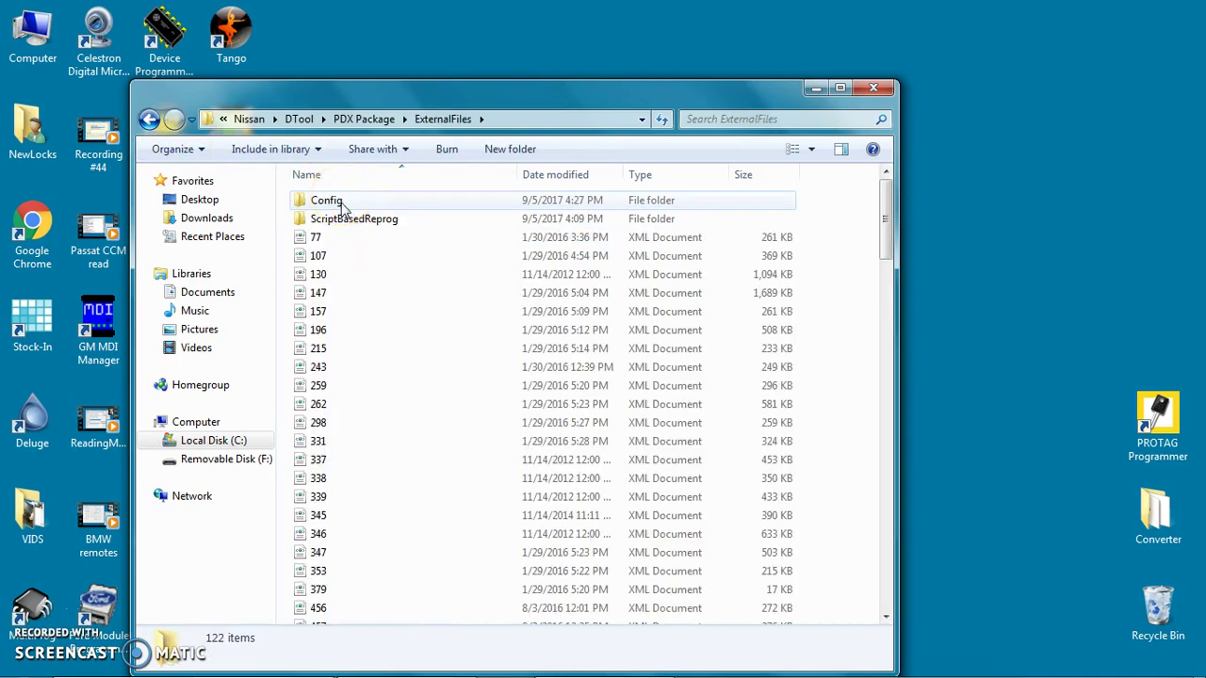
{"action": "double_click", "coordinate": [341, 203]}
{"action": "double_click", "coordinate": [333, 204]}
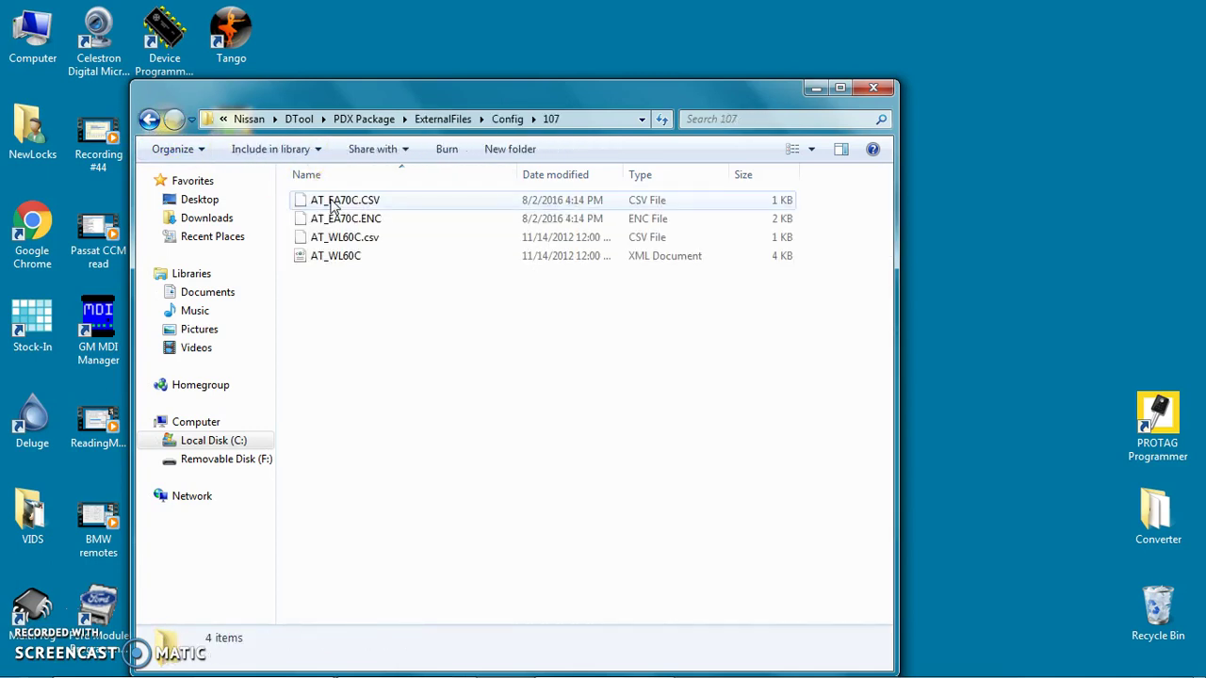
{"action": "left_click", "coordinate": [342, 315]}
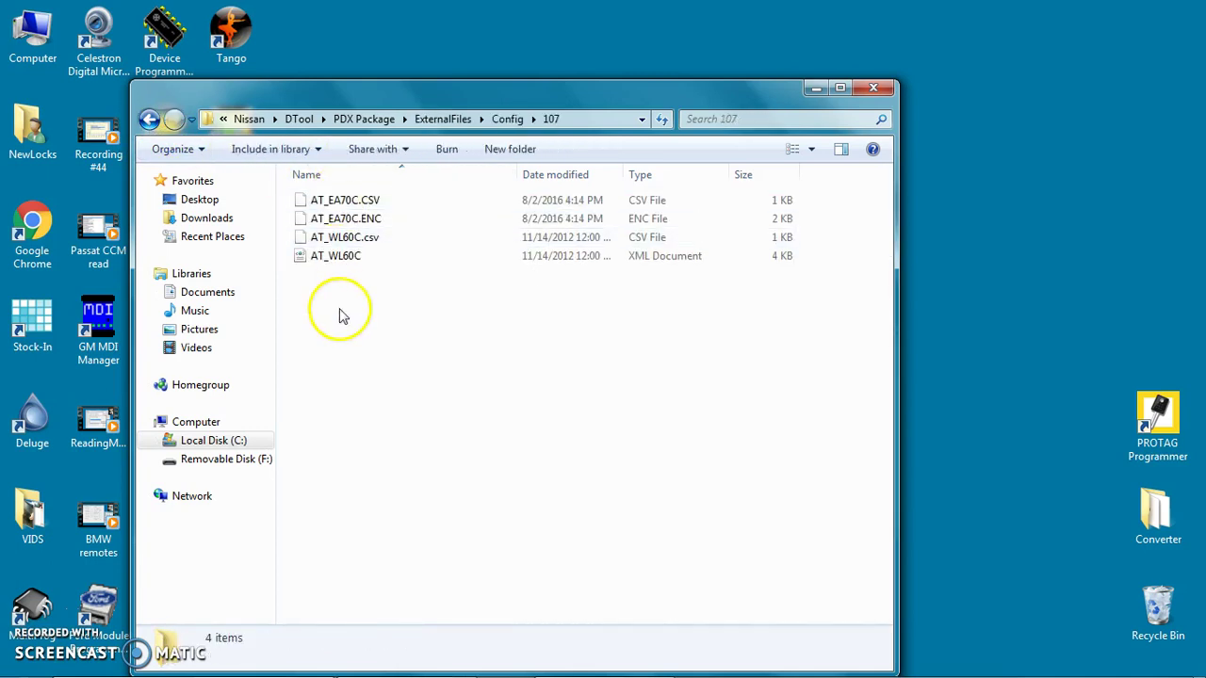
{"action": "left_click", "coordinate": [367, 245]}
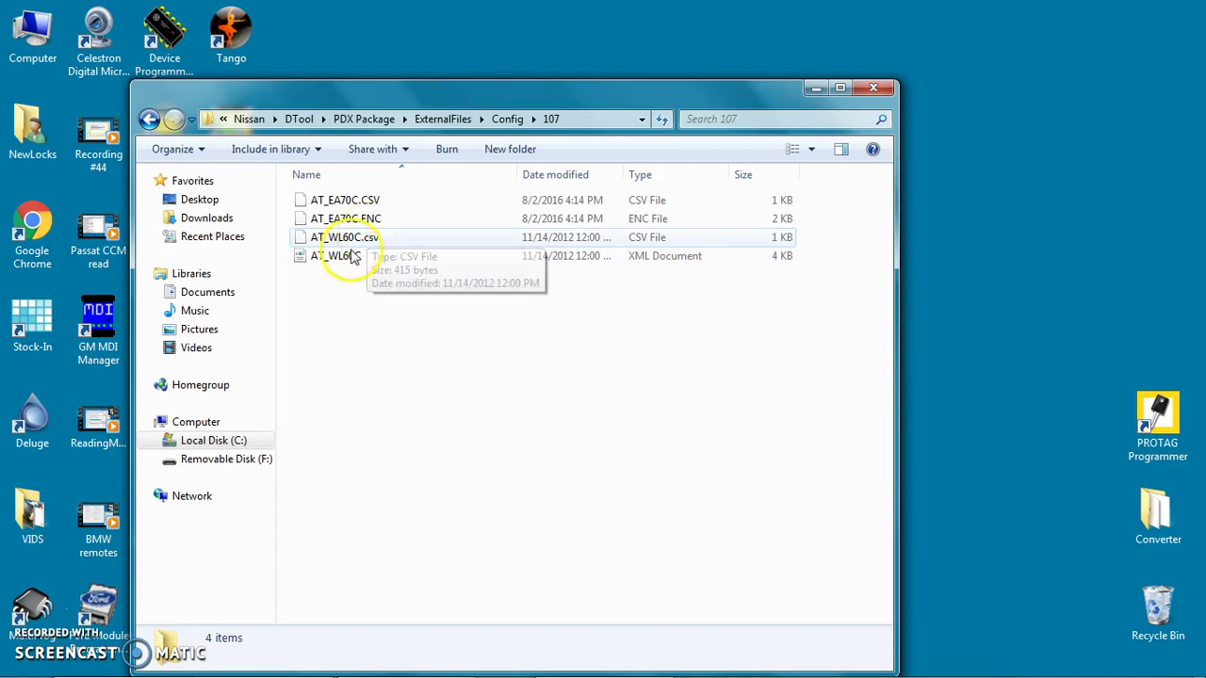
{"action": "left_click", "coordinate": [337, 247]}
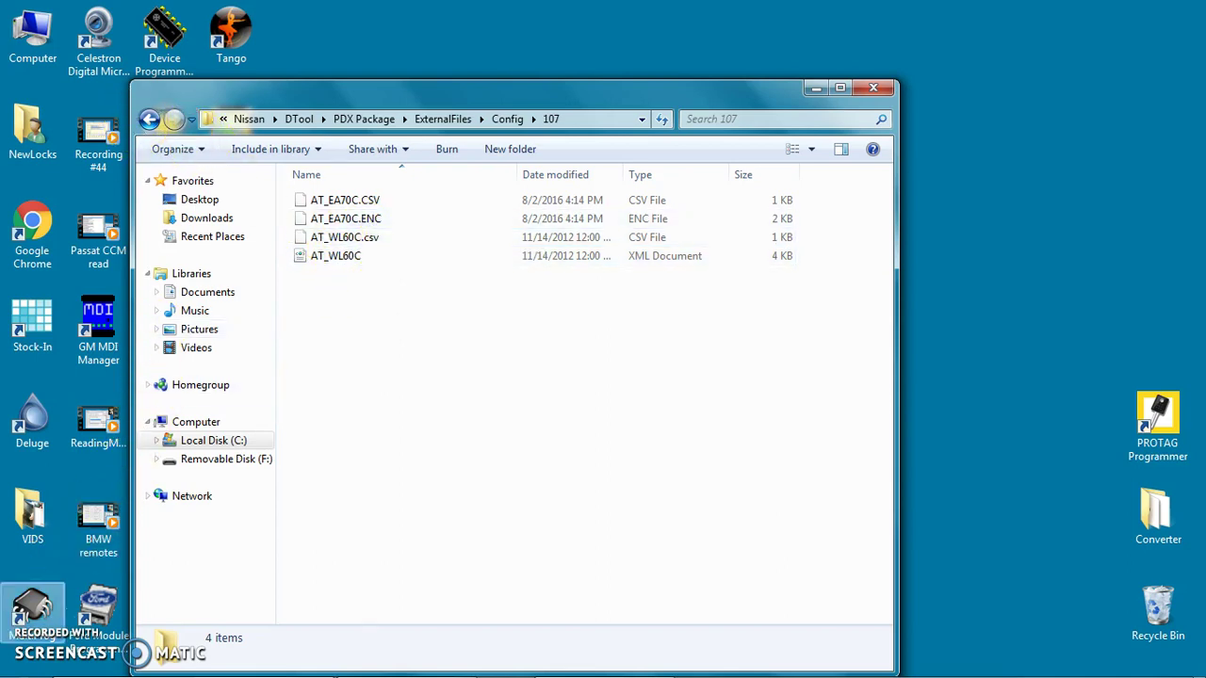
{"action": "double_click", "coordinate": [32, 612]}
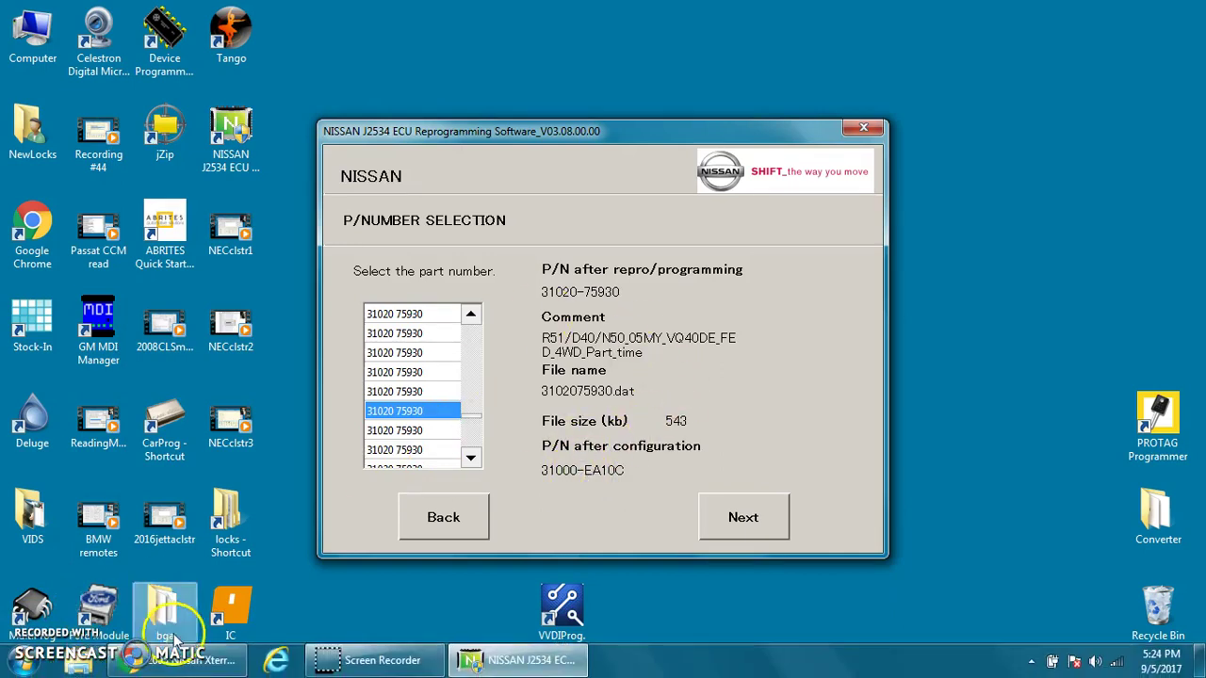
{"action": "left_click", "coordinate": [179, 660]}
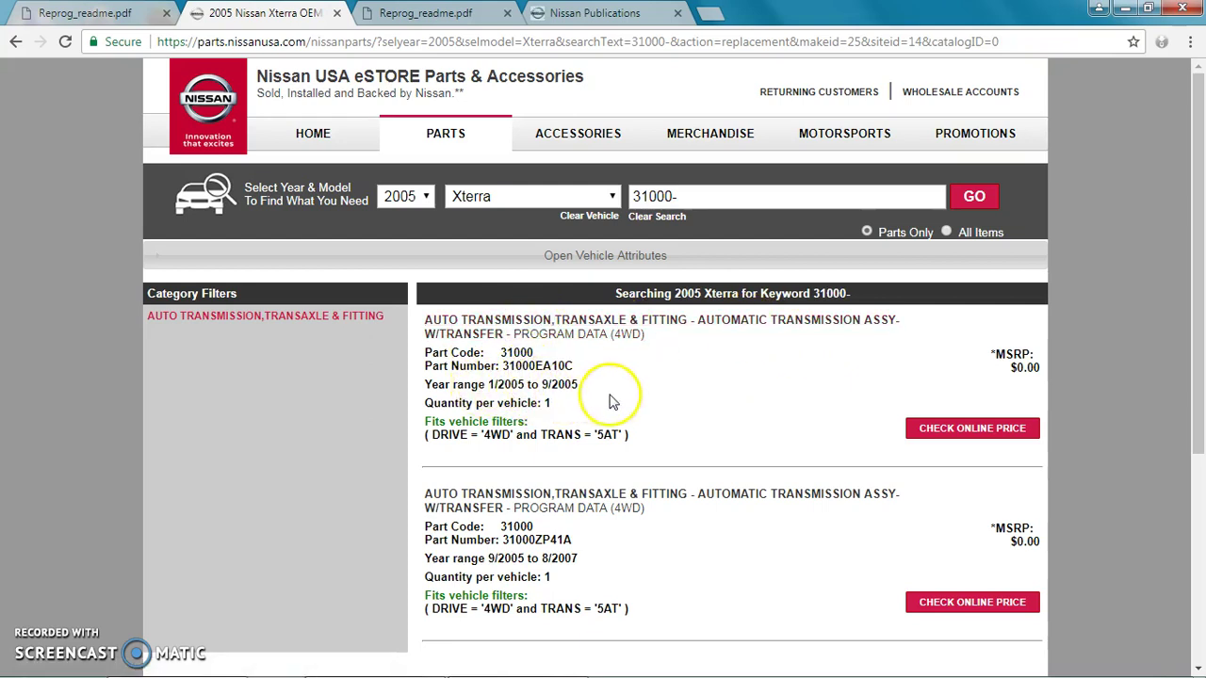
{"action": "left_click", "coordinate": [1126, 13]}
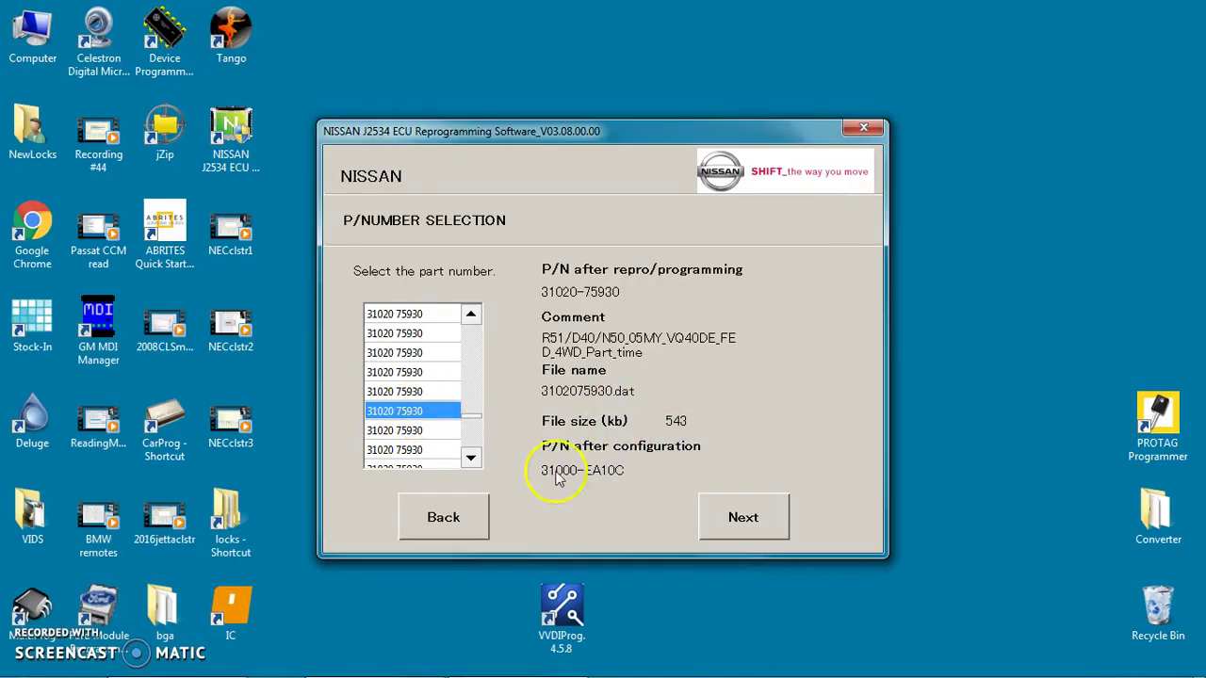
{"action": "left_click", "coordinate": [742, 517]}
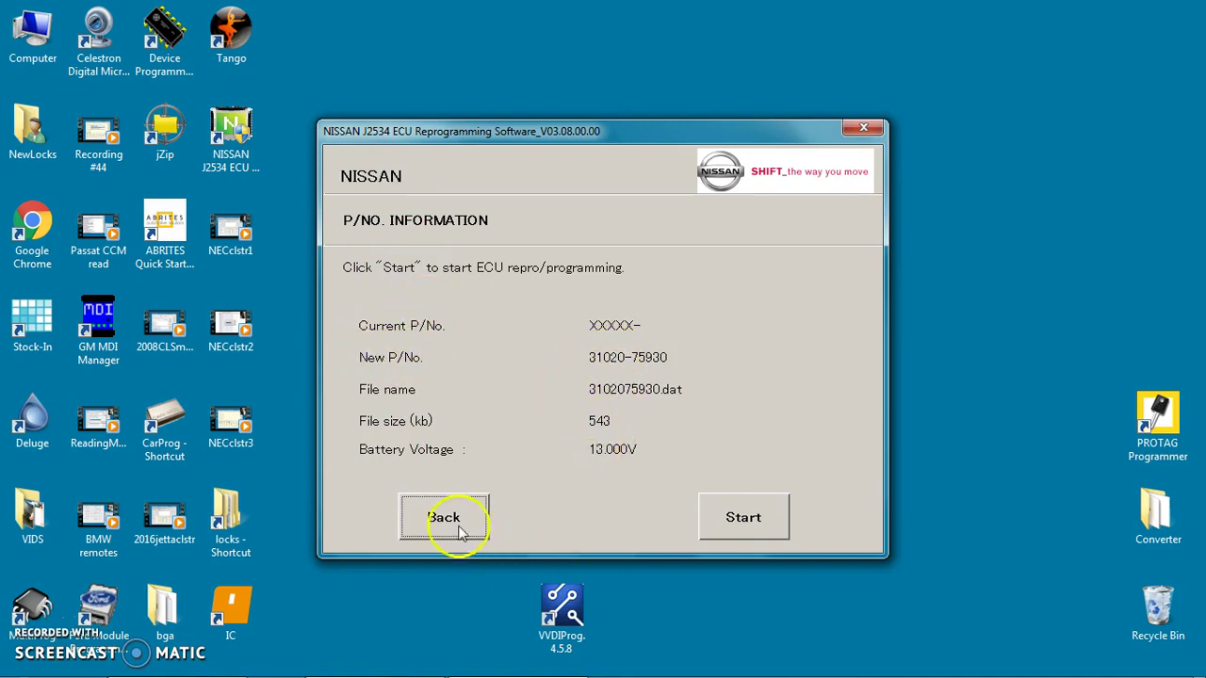
{"action": "left_click", "coordinate": [734, 519]}
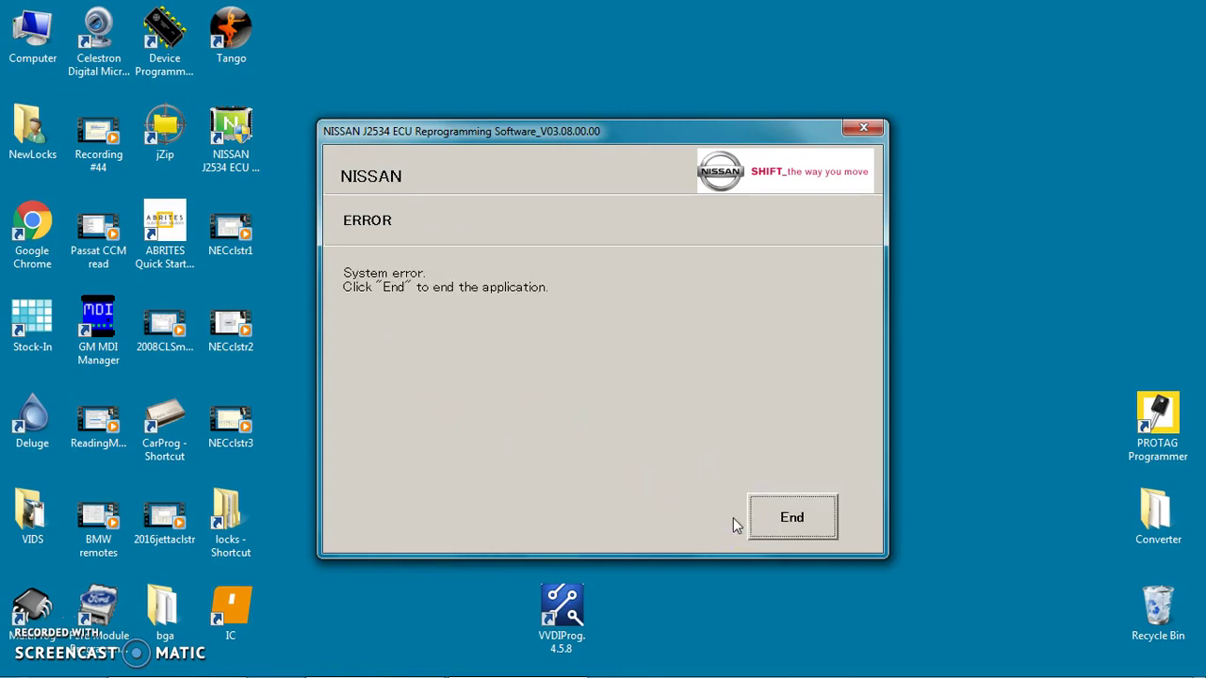
{"action": "left_click", "coordinate": [777, 518]}
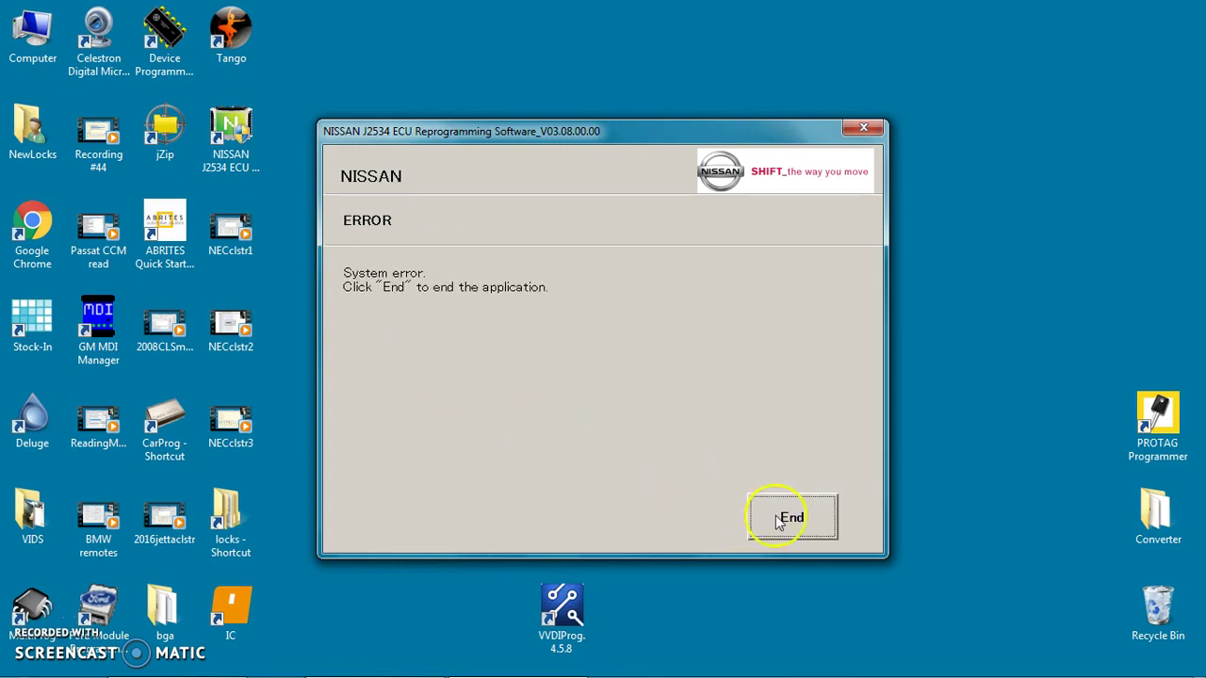